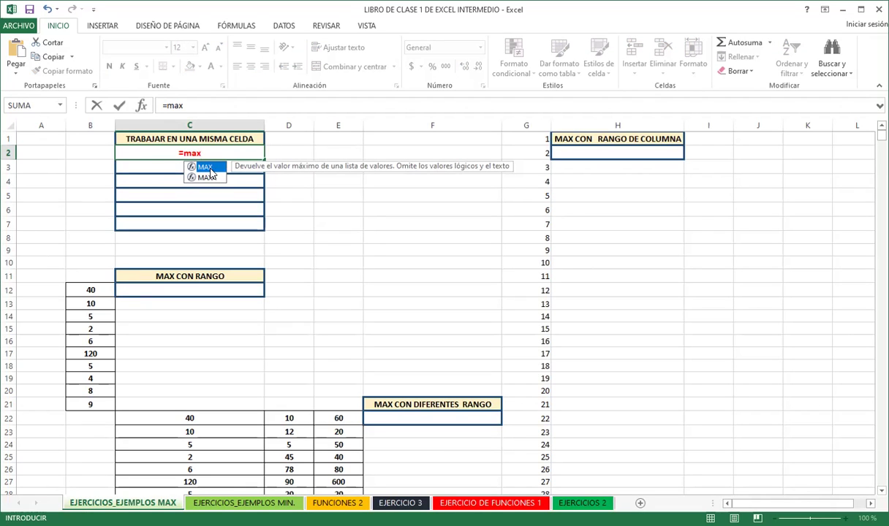
# Step: Complete the MAX formula in C2 with the values 12, 15, 200, 400, 500 and 5, and reselect the cell
pyautogui.doubleClick(210, 171)
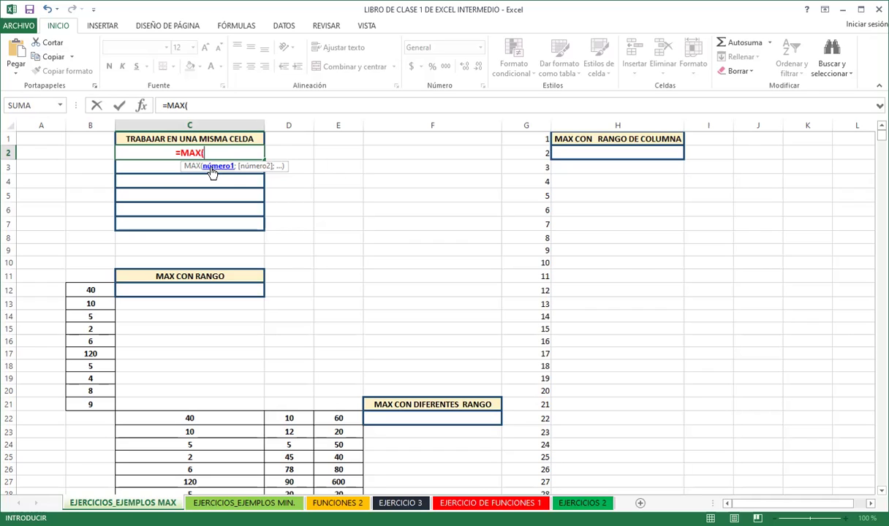
pyautogui.write('12')
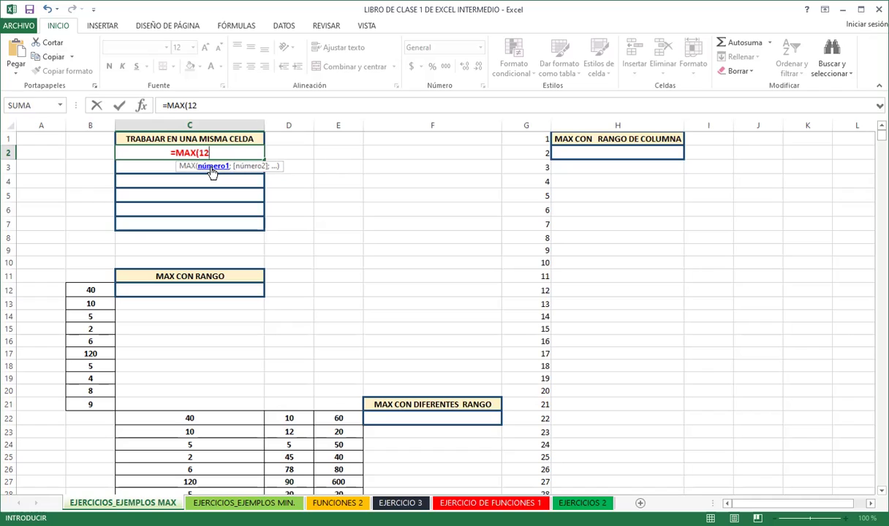
pyautogui.write(';')
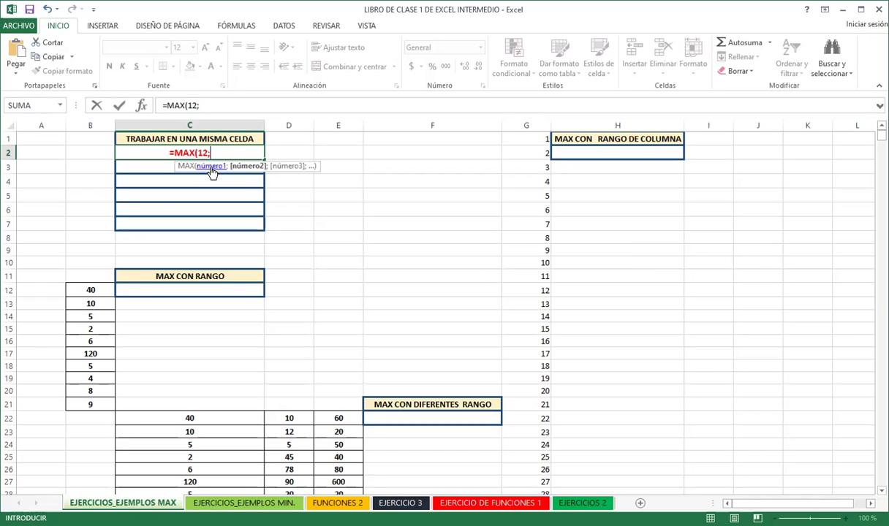
pyautogui.write('15;200;')
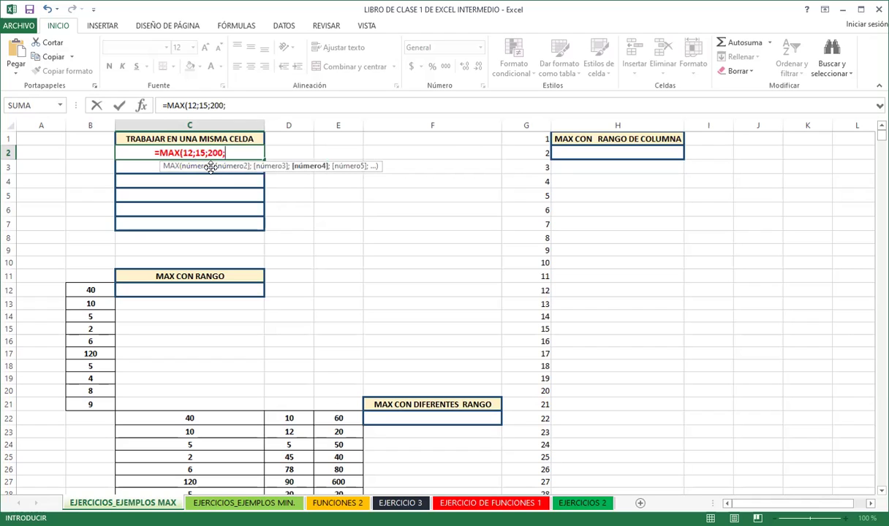
pyautogui.write('400;')
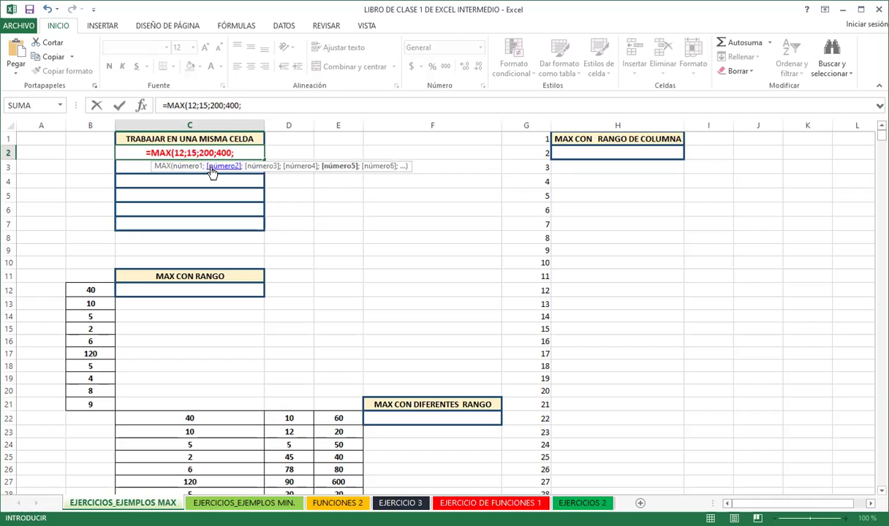
pyautogui.write('500')
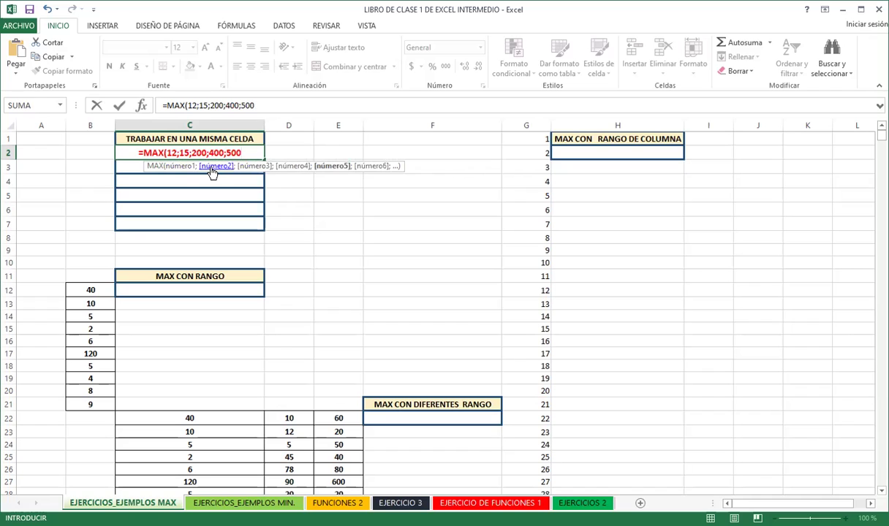
pyautogui.write(';5')
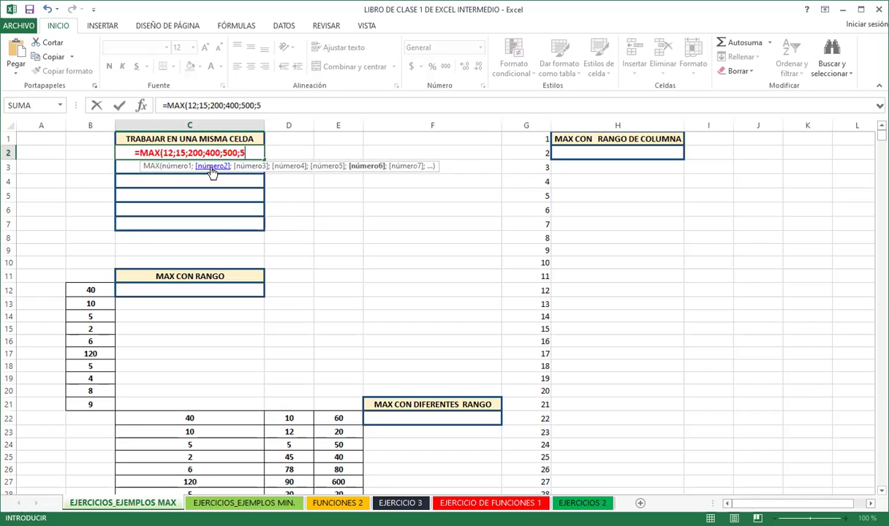
pyautogui.write(')')
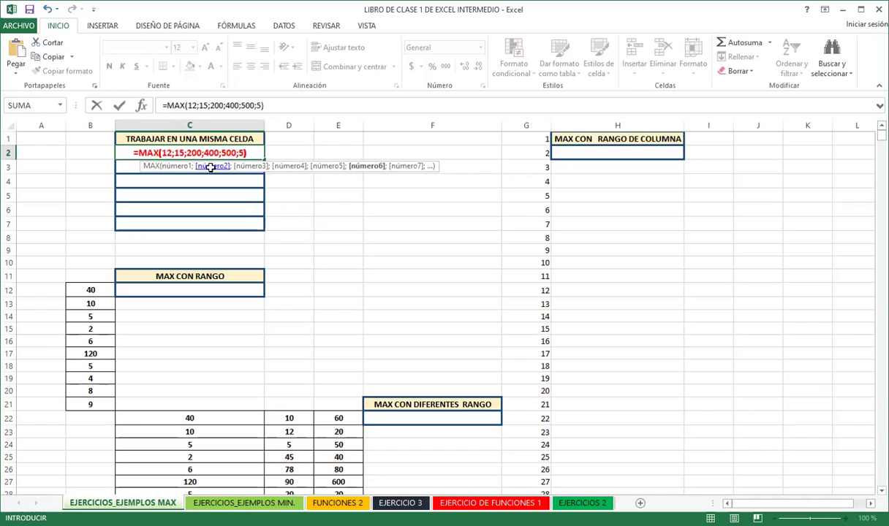
pyautogui.press('Return')
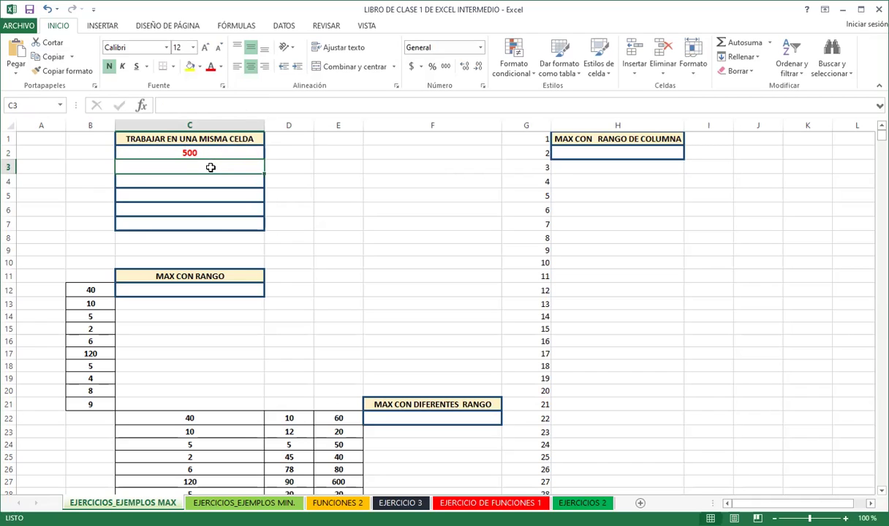
pyautogui.press('Up')
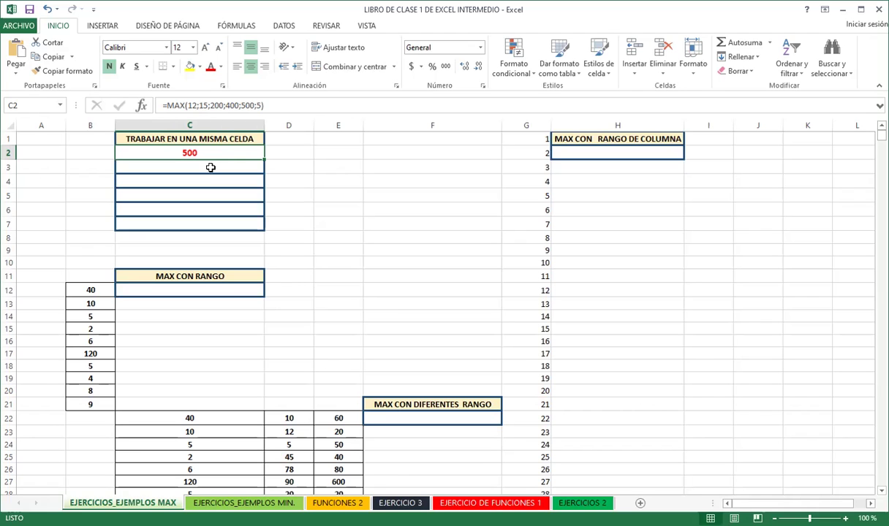
# Step: Enter a MAX formula in C12, under MAX CON RANGO, that covers the range B12:B21
pyautogui.click(177, 291)
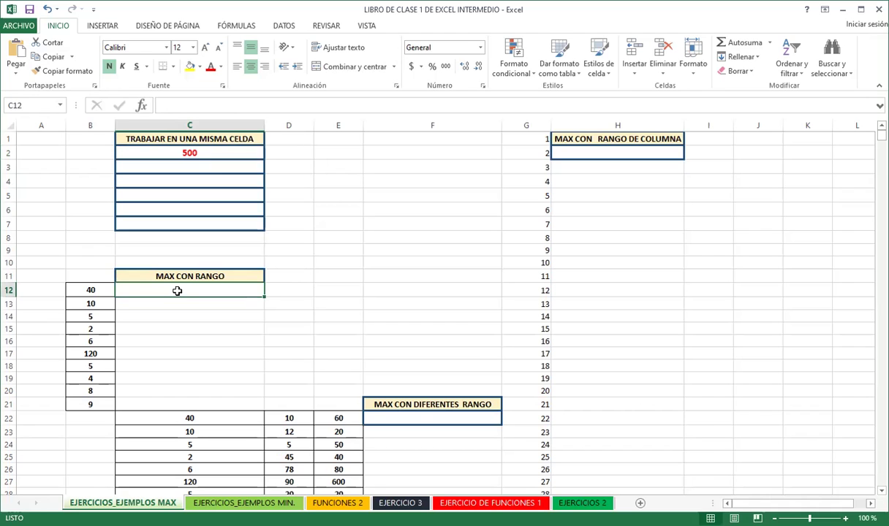
pyautogui.write('=M')
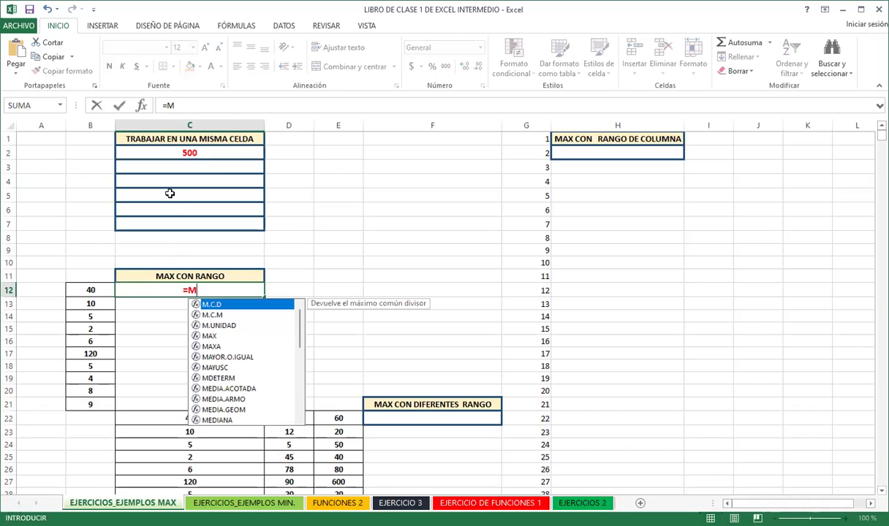
pyautogui.click(210, 336)
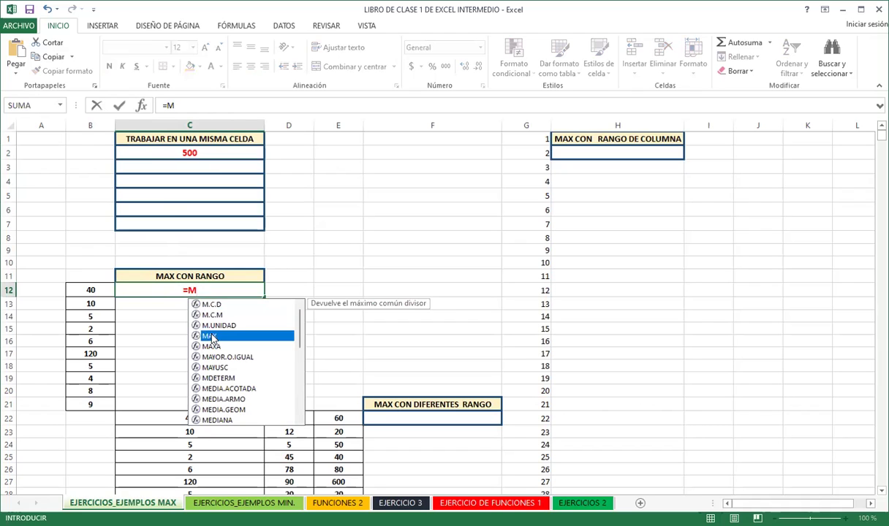
pyautogui.doubleClick(210, 336)
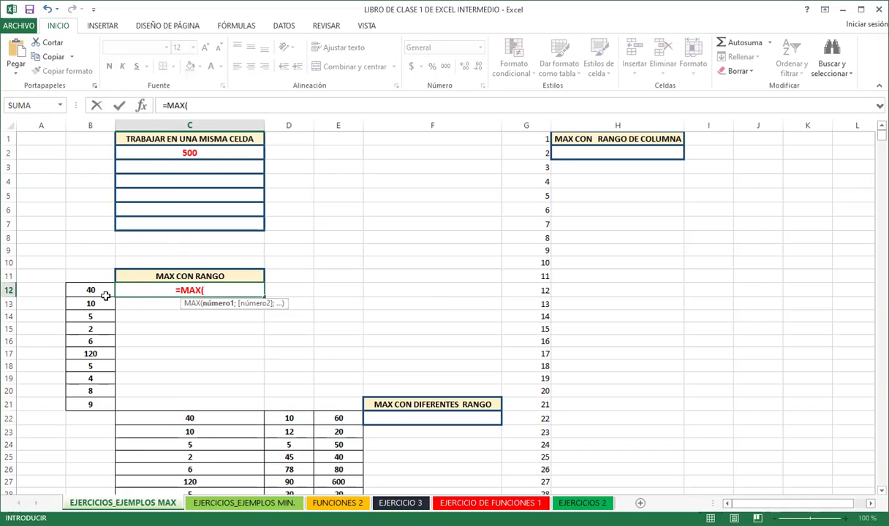
pyautogui.click(92, 291)
pyautogui.moveTo(92, 291); pyautogui.dragTo(85, 403)
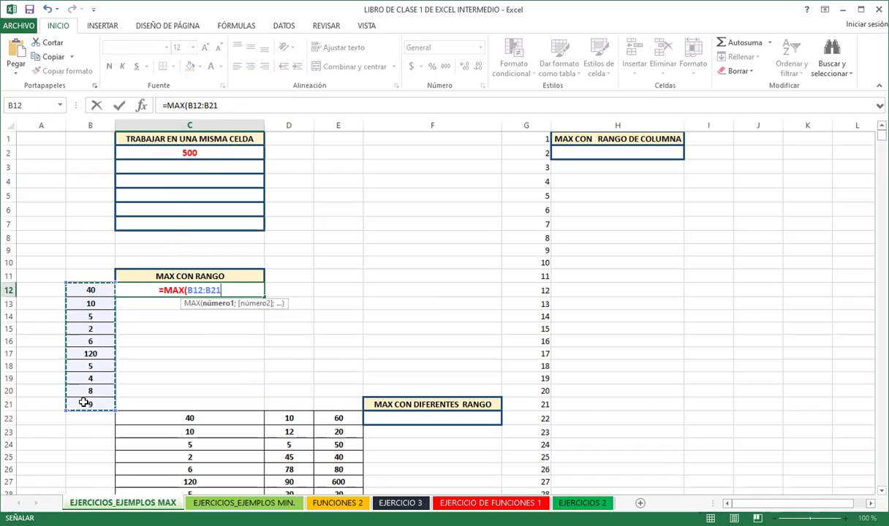
pyautogui.press('Return')
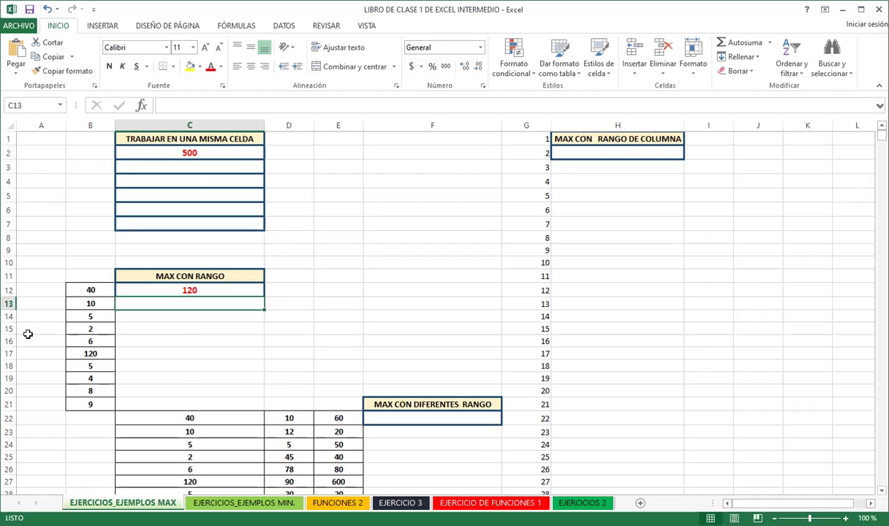
# Step: Change the value in B13 to 500 and the value in B14 to 600
pyautogui.click(81, 302)
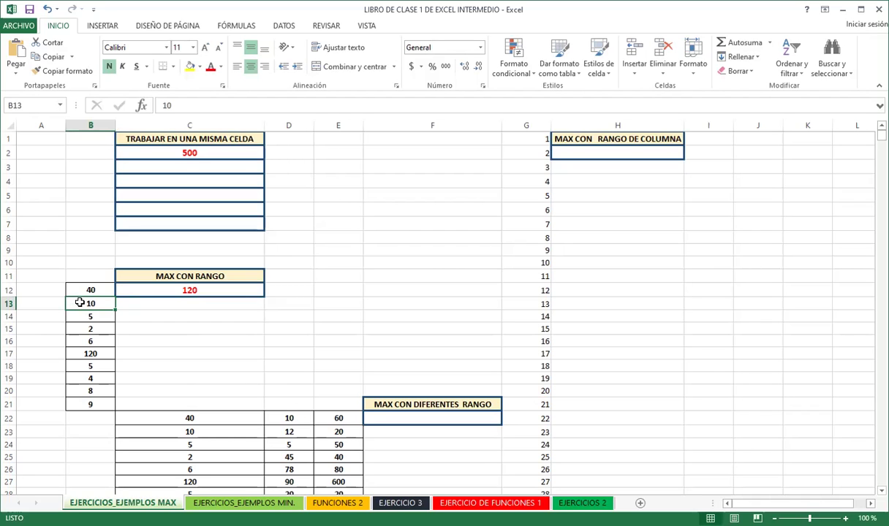
pyautogui.write('500')
pyautogui.press('Return')
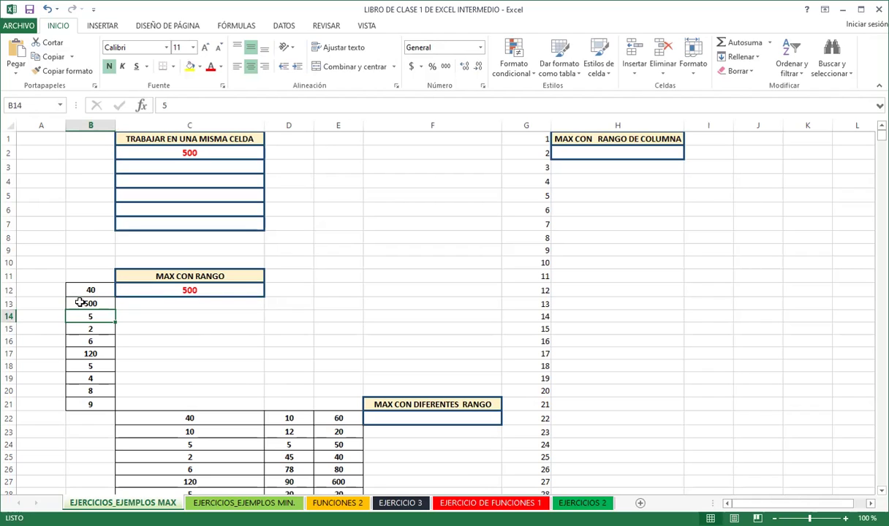
pyautogui.write('600')
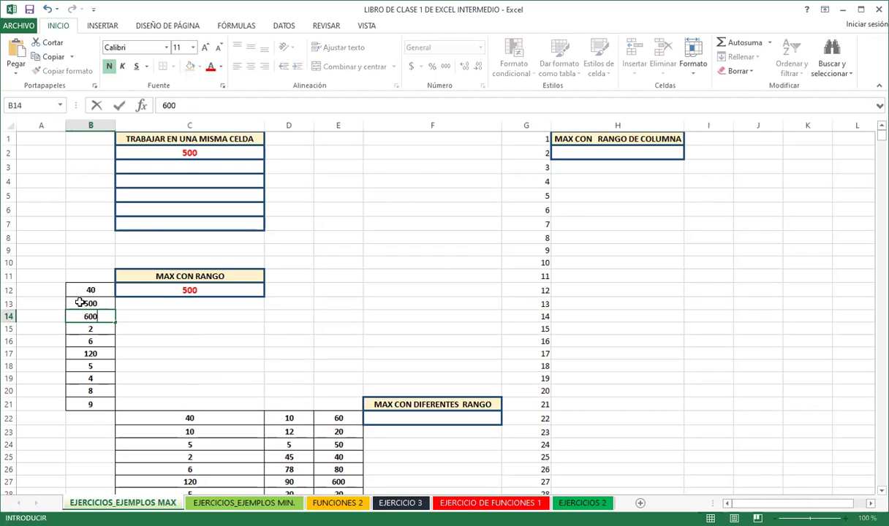
pyautogui.press('Return')
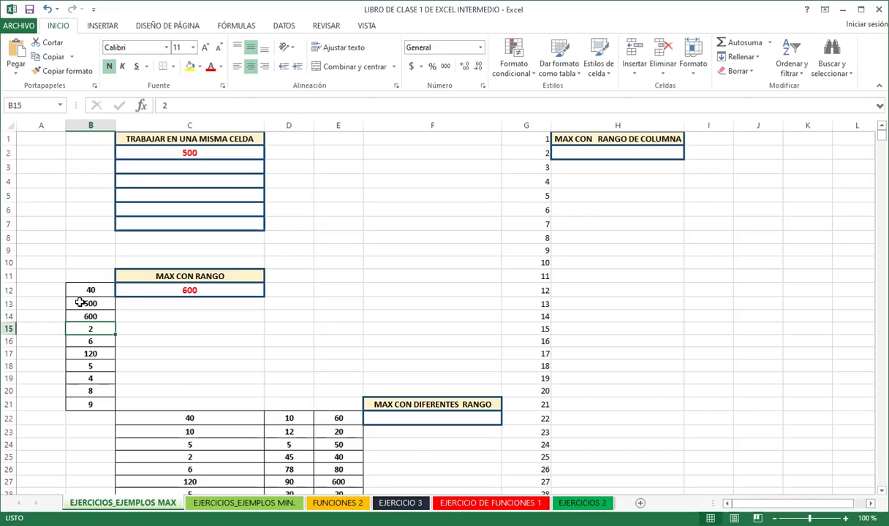
# Step: Undo the last two value edits in B13 and B14 and redo them
pyautogui.hotkey('ctrl', 'z')
pyautogui.hotkey('ctrl', 'z')
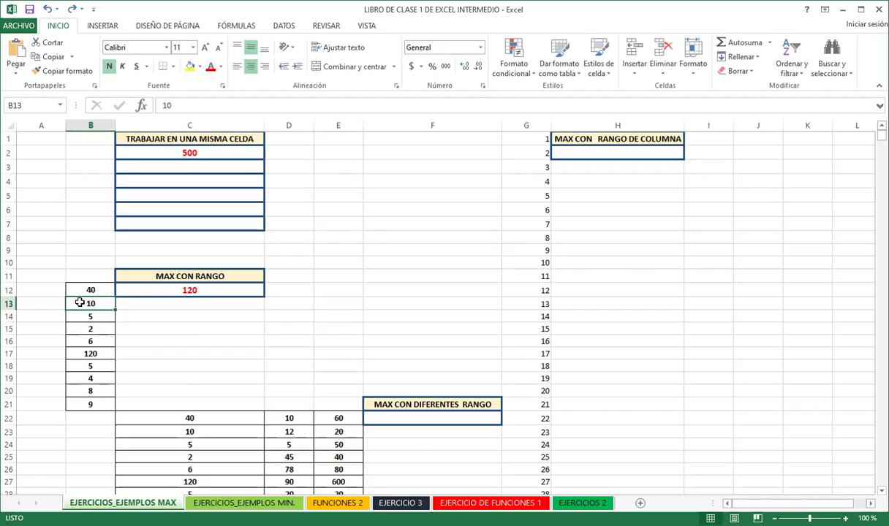
pyautogui.hotkey('ctrl', 'y')
pyautogui.hotkey('ctrl', 'y')
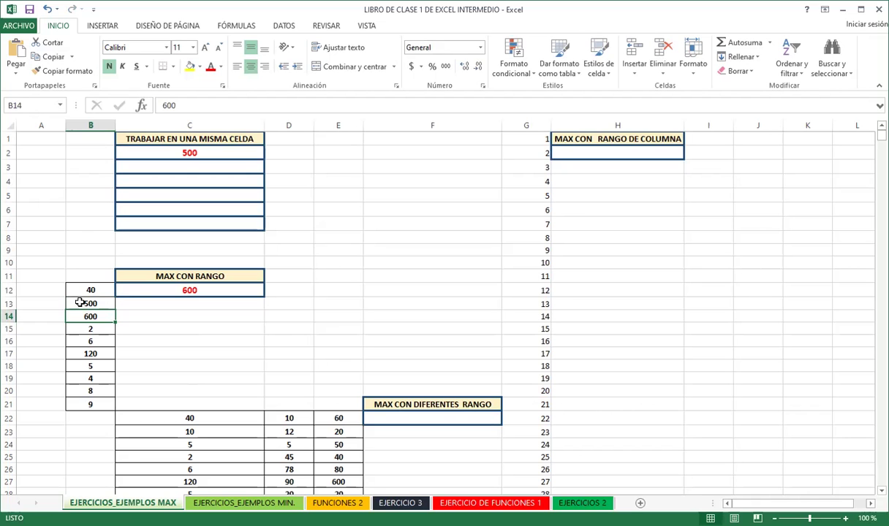
# Step: Enter a MAX formula in F22, under MAX CON DIFERENTES RANGO, that covers the block C22:E31
pyautogui.scroll(-1, 326, 338)
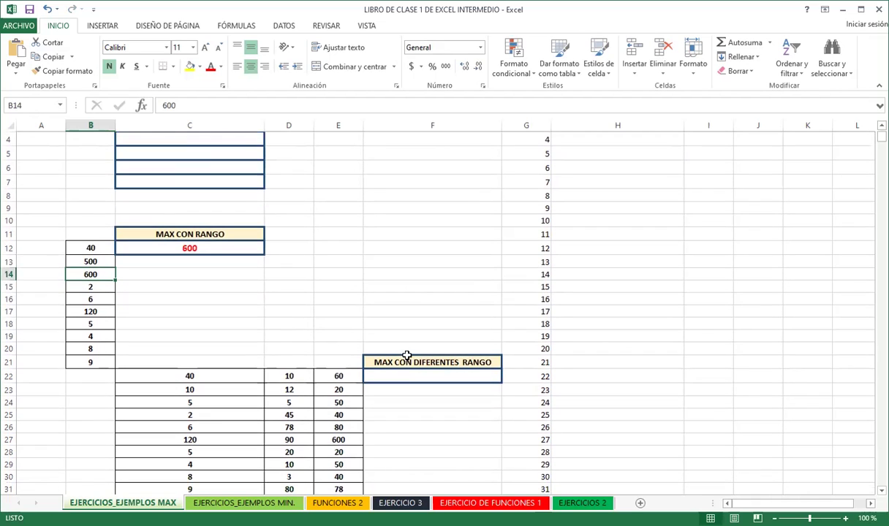
pyautogui.click(409, 375)
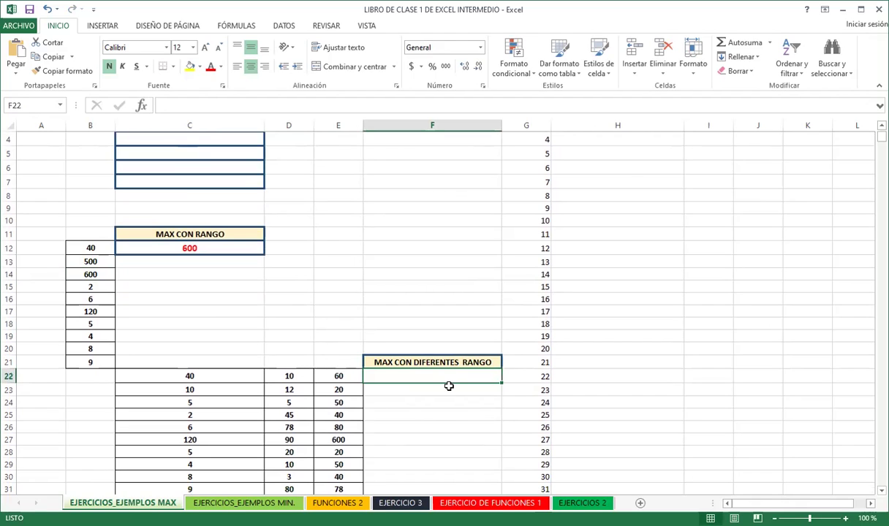
pyautogui.write('?')
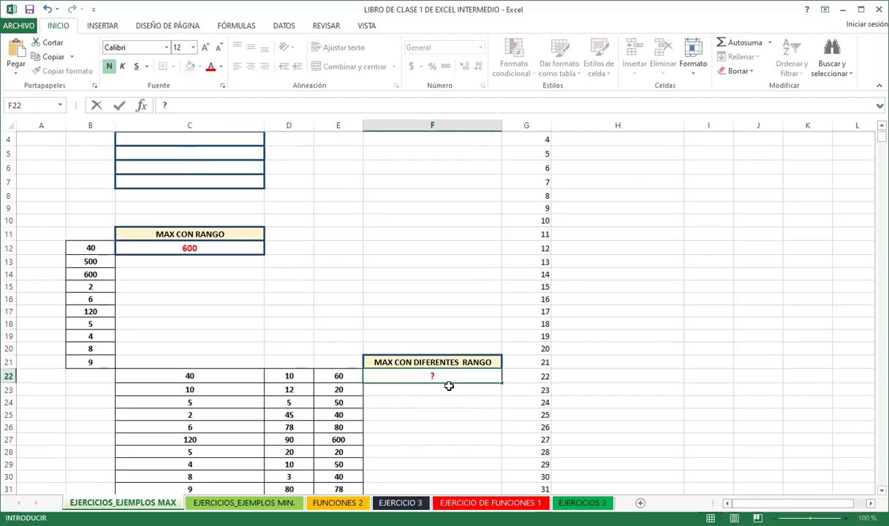
pyautogui.press('BackSpace')
pyautogui.write('=')
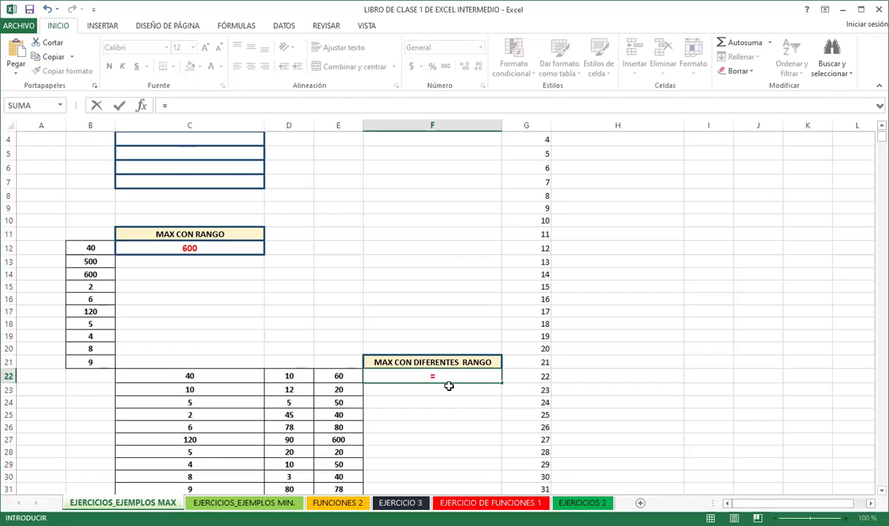
pyautogui.write('MAX')
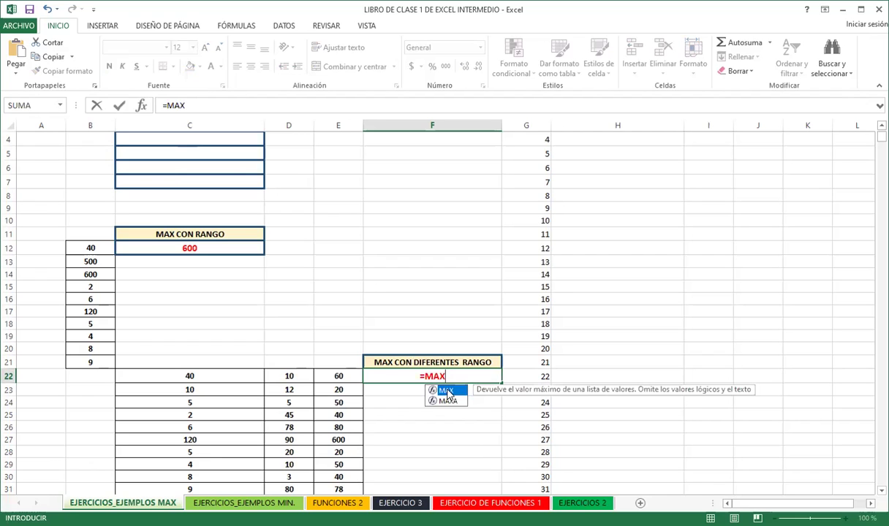
pyautogui.write('(')
pyautogui.click(179, 381)
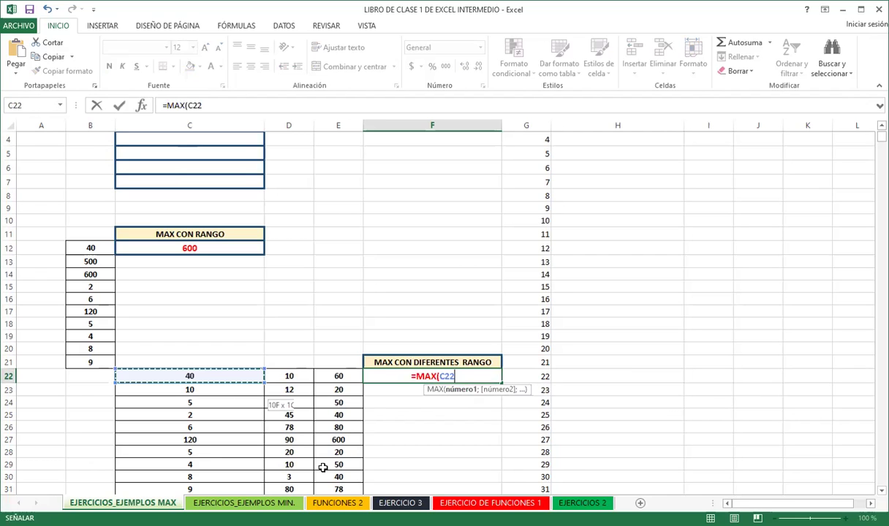
pyautogui.press('Return')
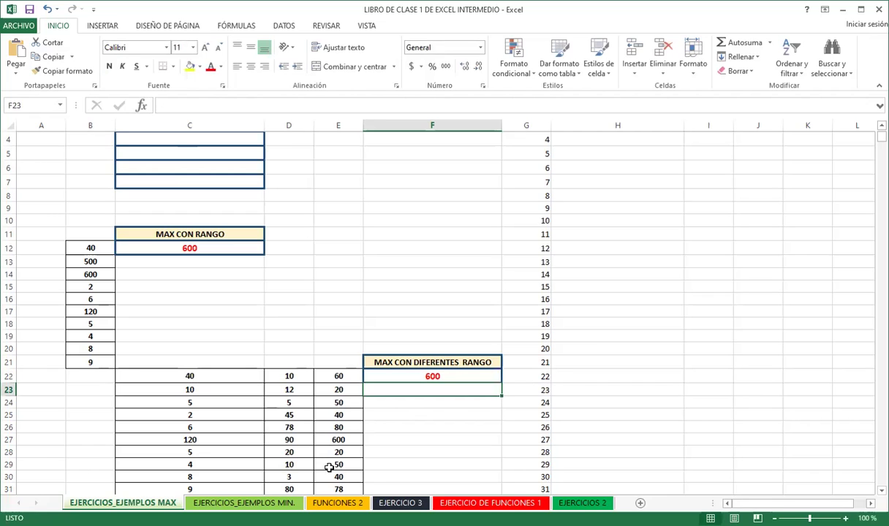
# Step: Rewrite the MAX formula in F22 so it takes three separate ranges: C22:C31, D22:D31 and E22:E31
pyautogui.doubleClick(454, 375)
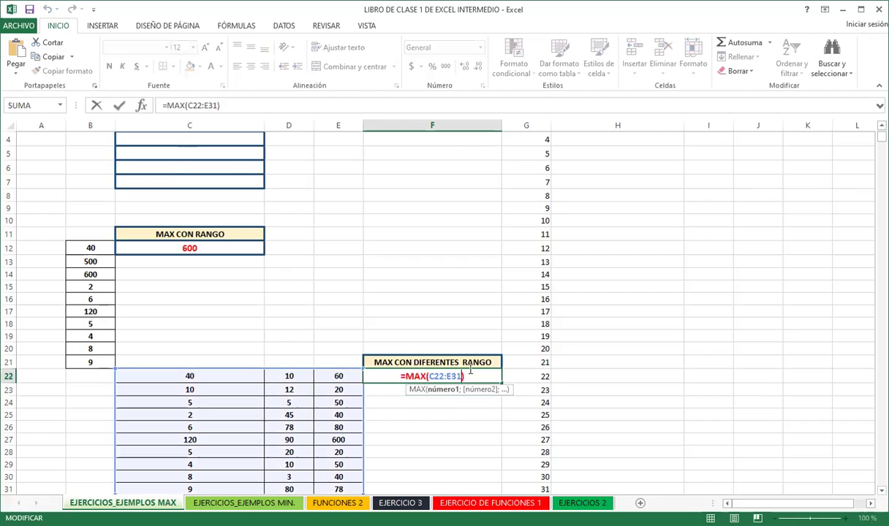
pyautogui.moveTo(462, 377); pyautogui.dragTo(429, 377)
pyautogui.press('BackSpace')
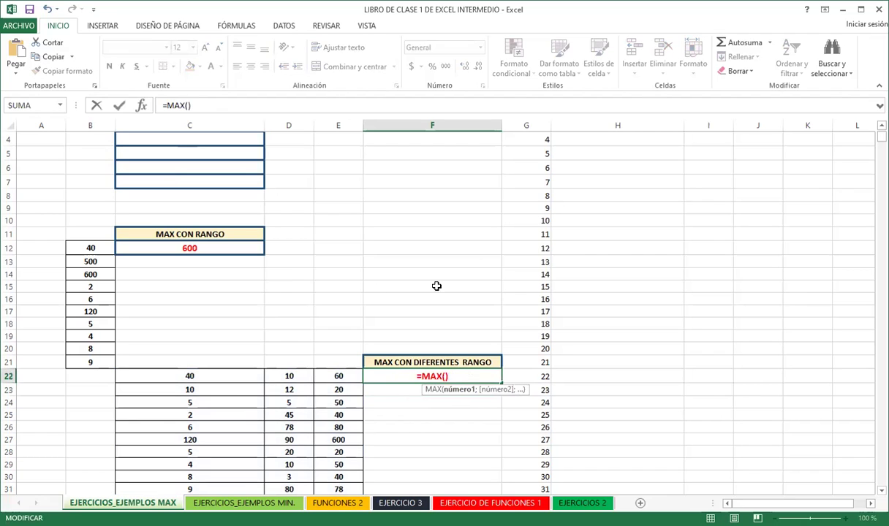
pyautogui.moveTo(213, 375); pyautogui.dragTo(214, 392)
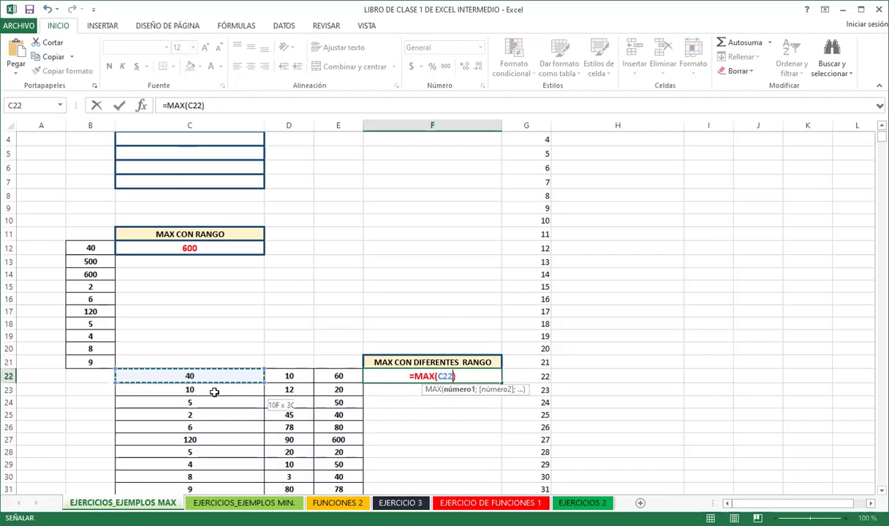
pyautogui.moveTo(218, 433); pyautogui.dragTo(218, 433)
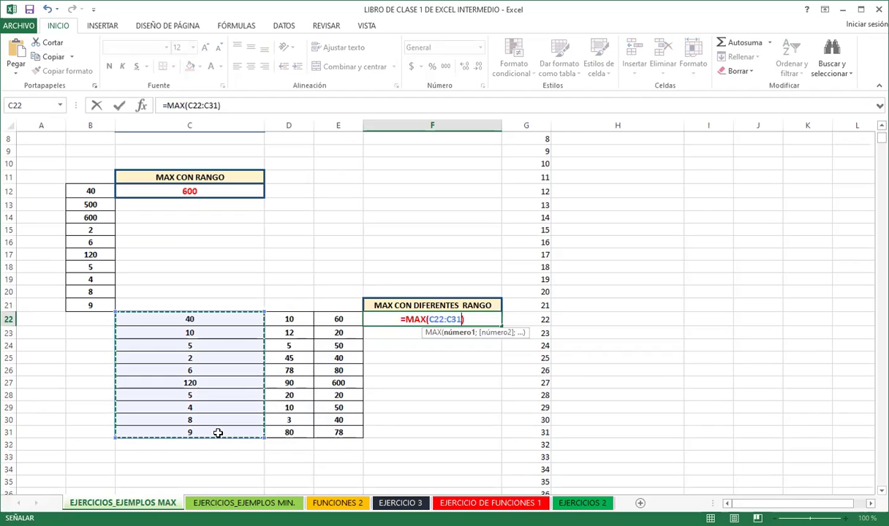
pyautogui.write(';')
pyautogui.click(295, 322)
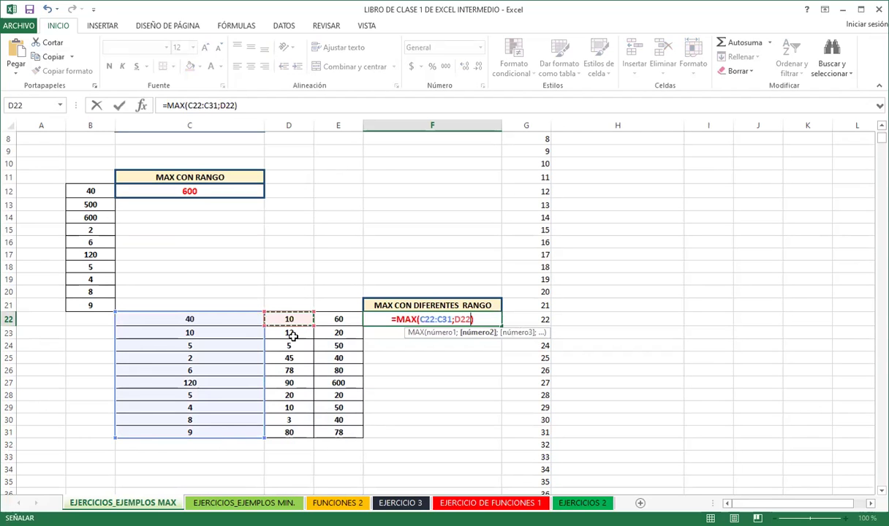
pyautogui.moveTo(292, 429); pyautogui.dragTo(292, 431)
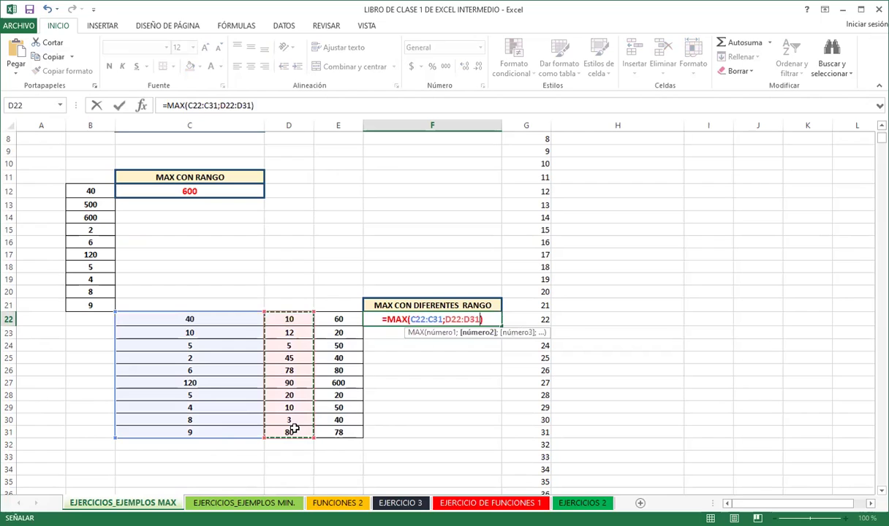
pyautogui.write(';')
pyautogui.click(339, 322)
pyautogui.moveTo(341, 329); pyautogui.dragTo(344, 432)
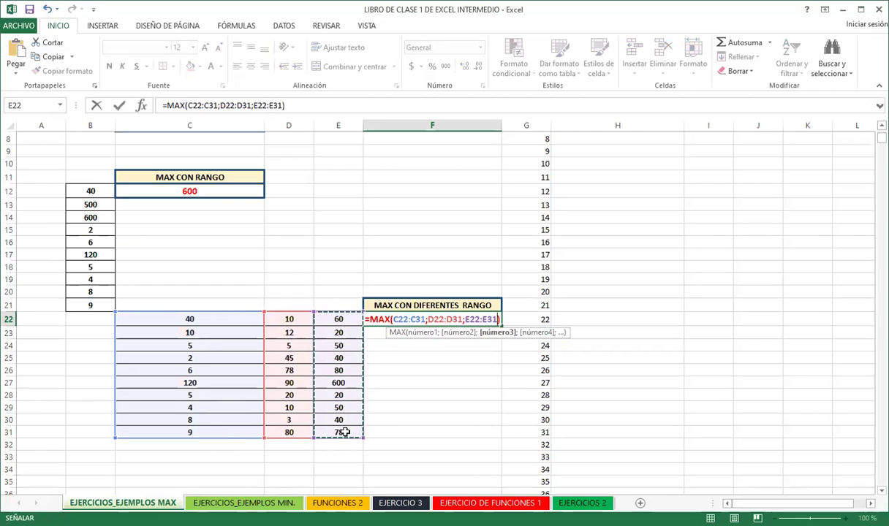
pyautogui.press('Return')
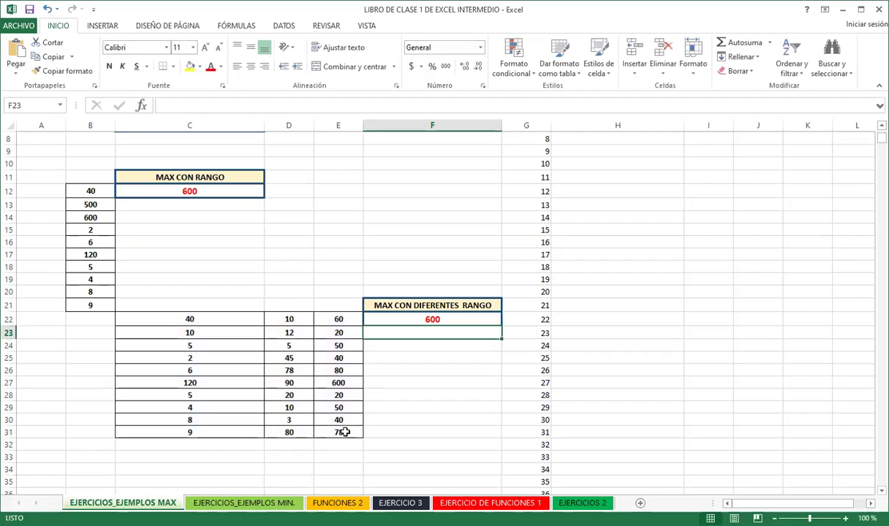
pyautogui.click(399, 315)
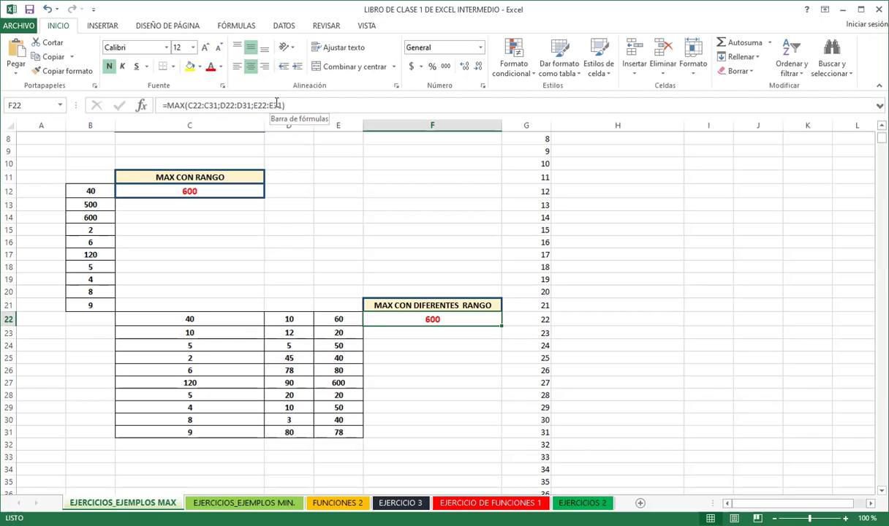
# Step: Enter a MAX formula in H2, under MAX CON RANGO DE COLUMNA, that covers the entire column G
pyautogui.scroll(2, 219, 183)
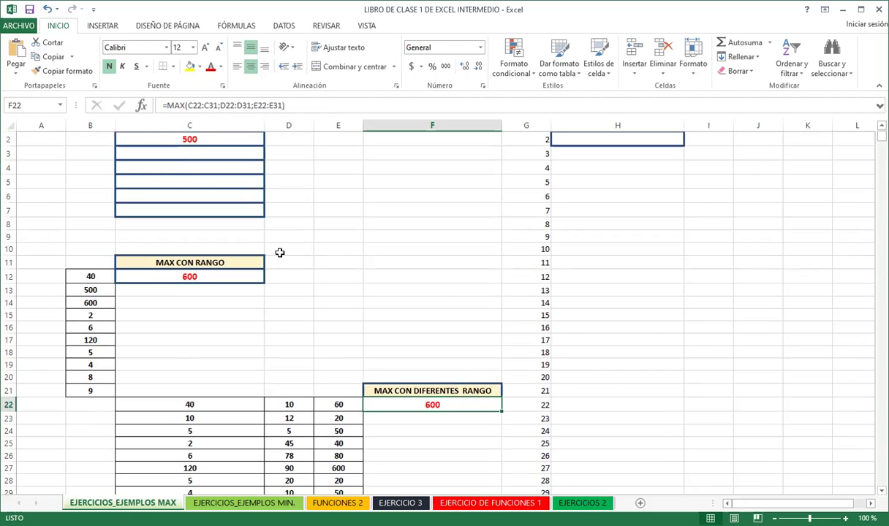
pyautogui.scroll(1, 406, 278)
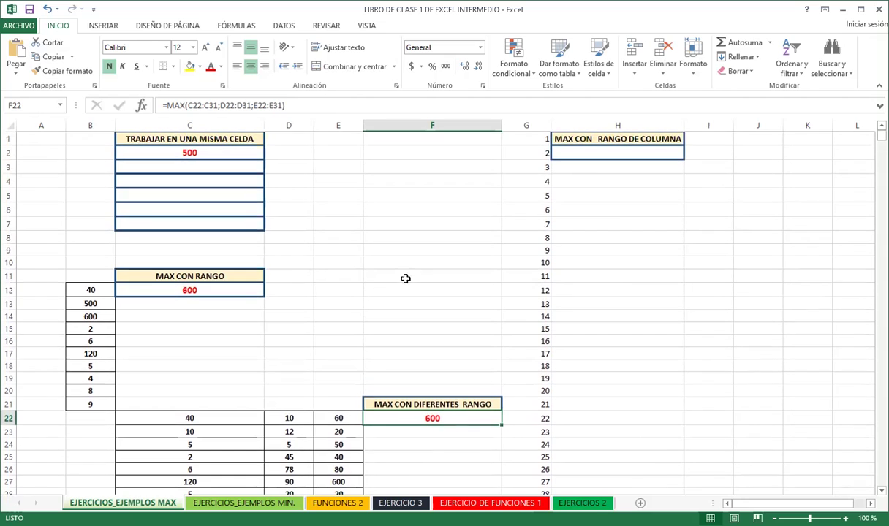
pyautogui.click(635, 150)
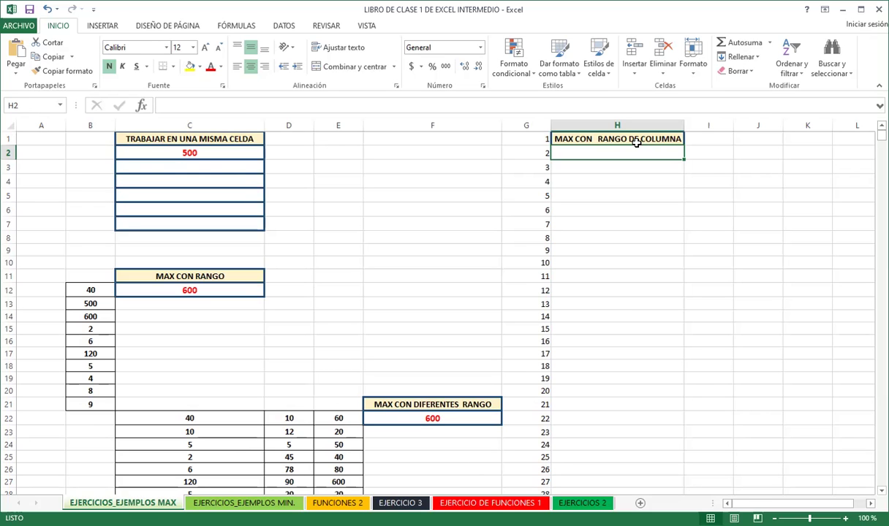
pyautogui.write('=')
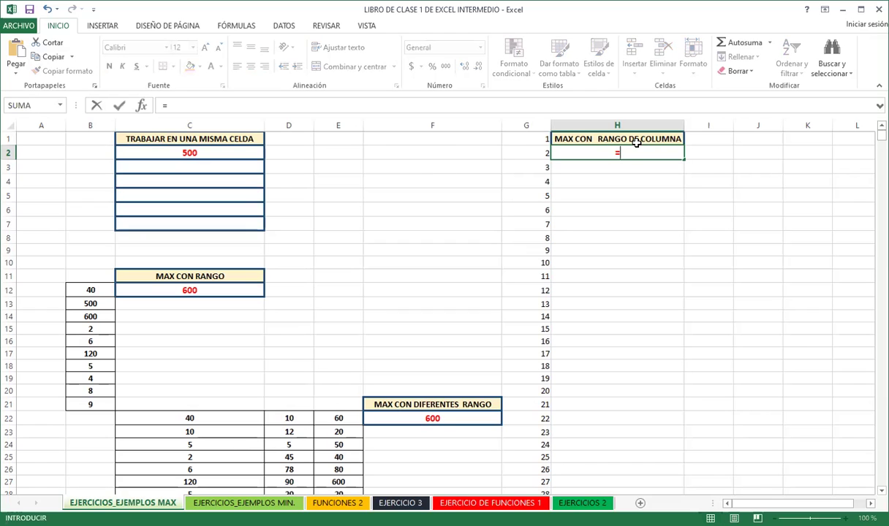
pyautogui.write('MAX')
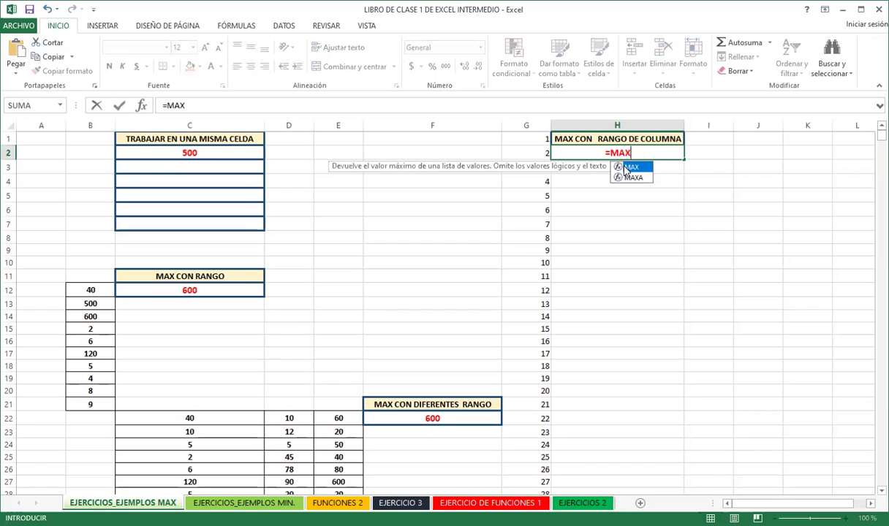
pyautogui.doubleClick(628, 169)
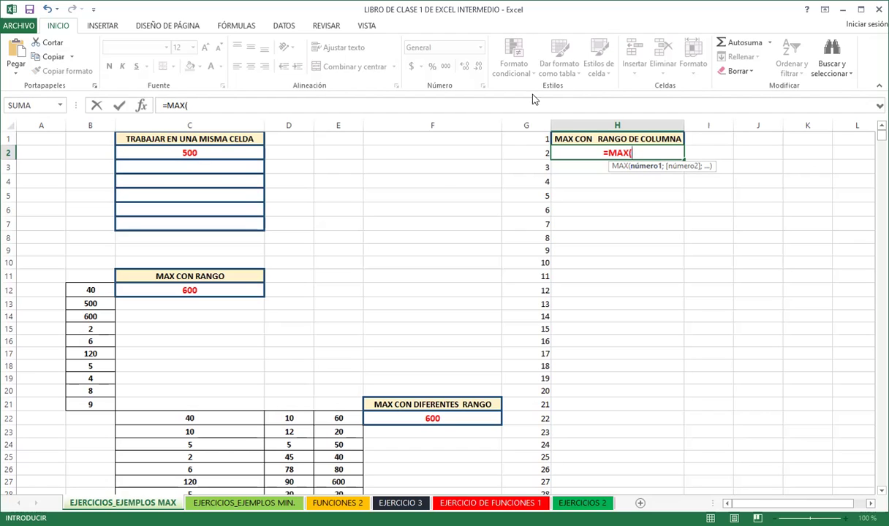
pyautogui.click(526, 125)
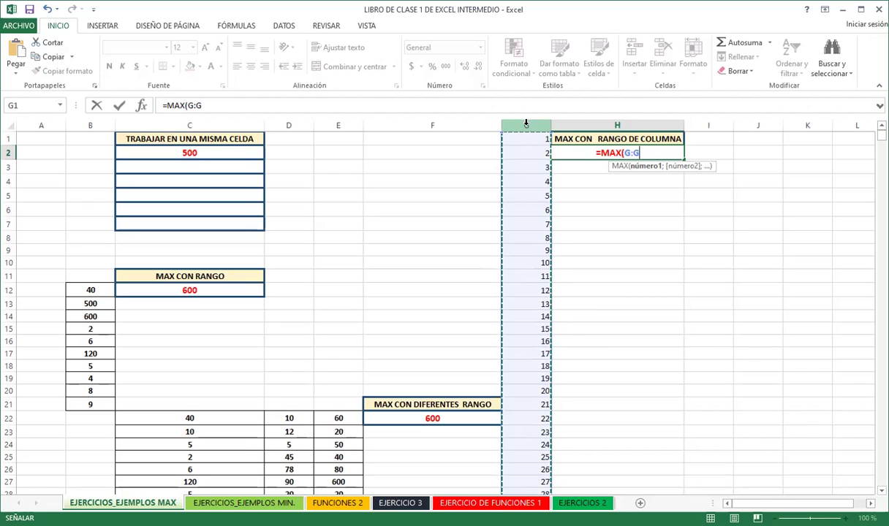
pyautogui.press('Return')
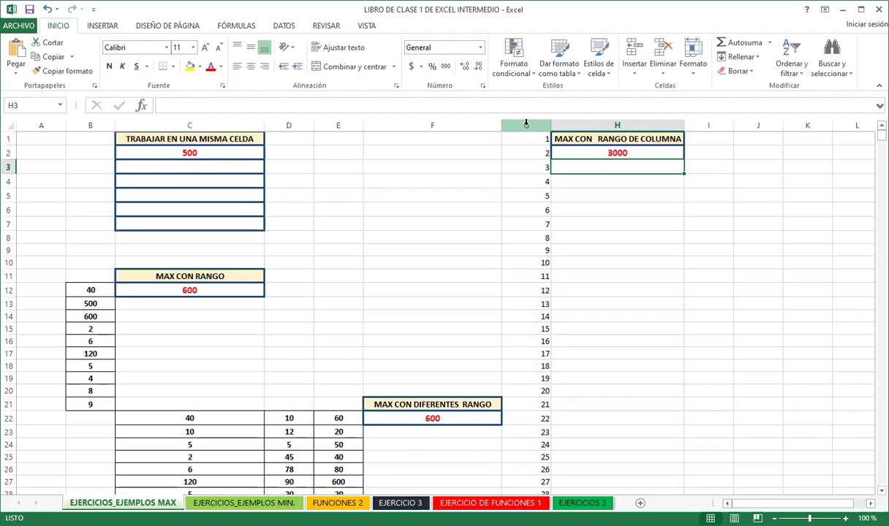
# Step: Look through the numbers in column G down to its last filled cell, then return to the sheet's first rows
pyautogui.scroll(-20, 541, 293)
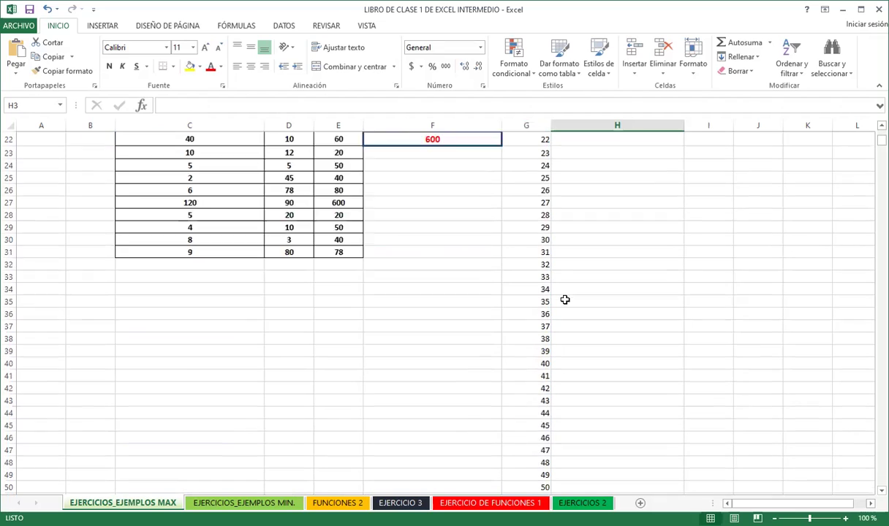
pyautogui.scroll(-20, 530, 338)
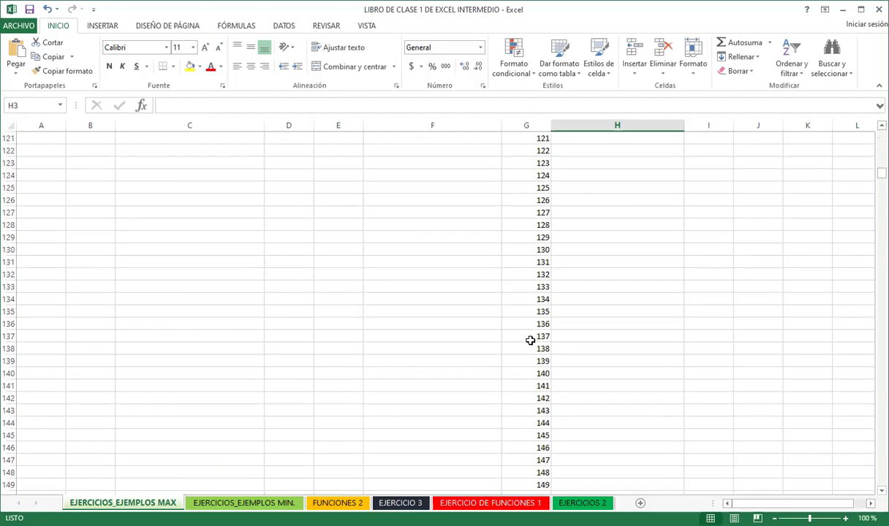
pyautogui.scroll(-20, 530, 341)
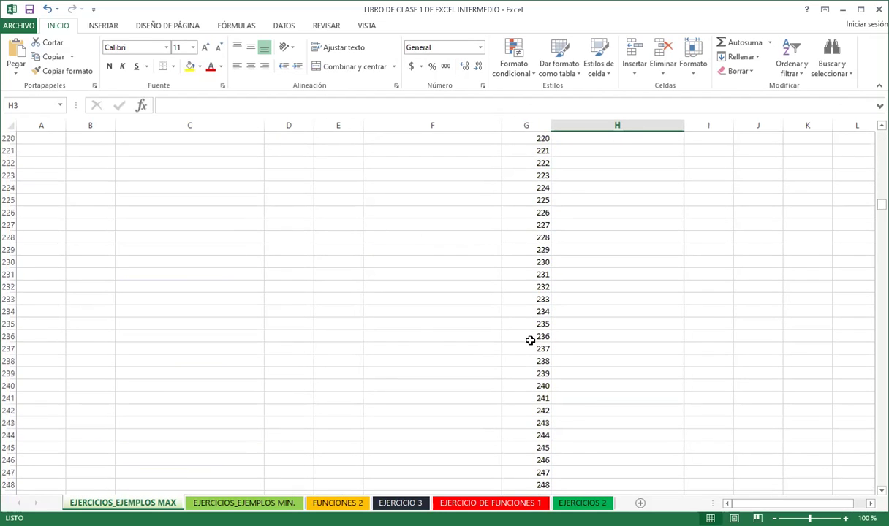
pyautogui.scroll(-20, 530, 340)
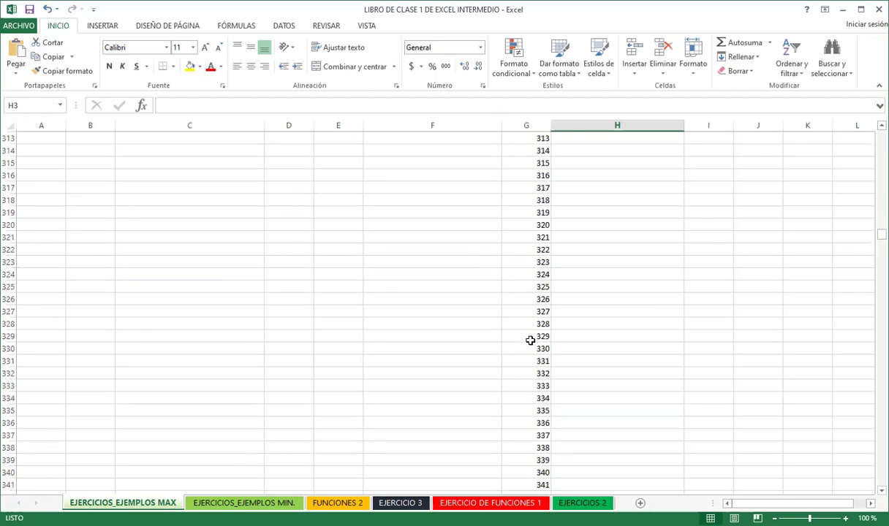
pyautogui.scroll(-17, 530, 341)
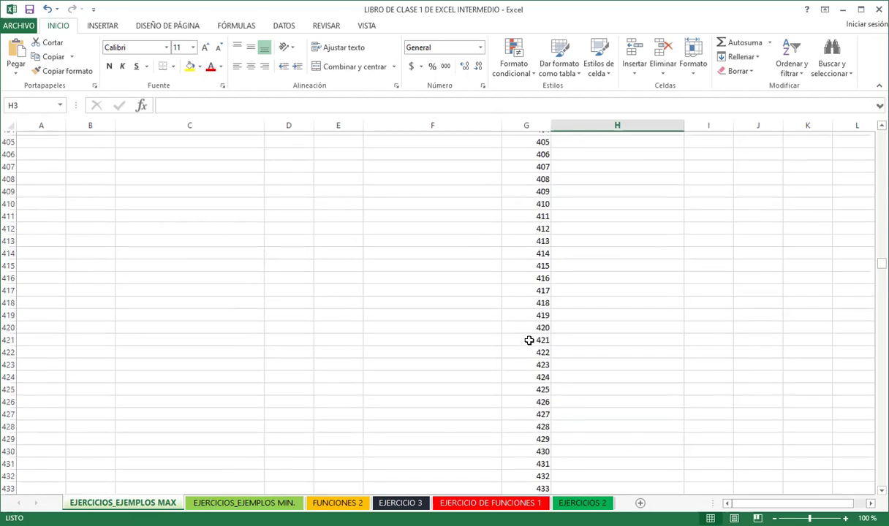
pyautogui.moveTo(871, 277); pyautogui.dragTo(871, 491)
pyautogui.scroll(-8, 680, 427)
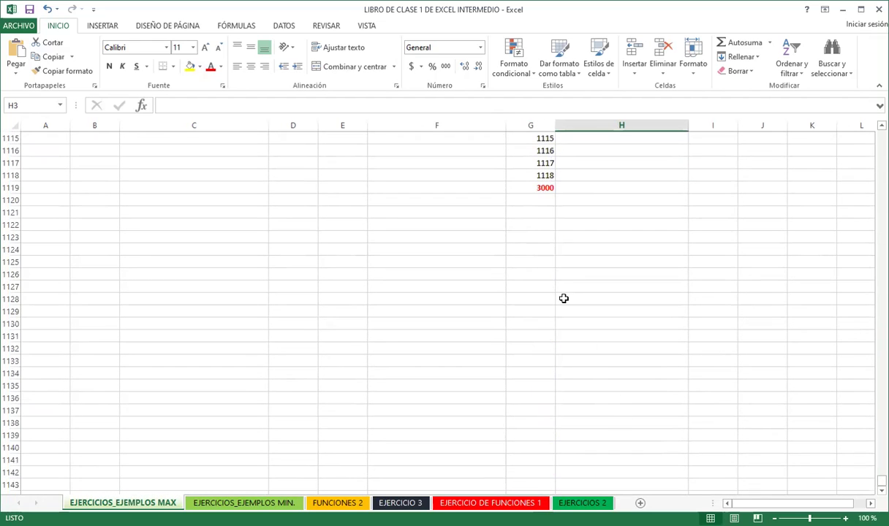
pyautogui.scroll(2, 541, 278)
pyautogui.click(525, 258)
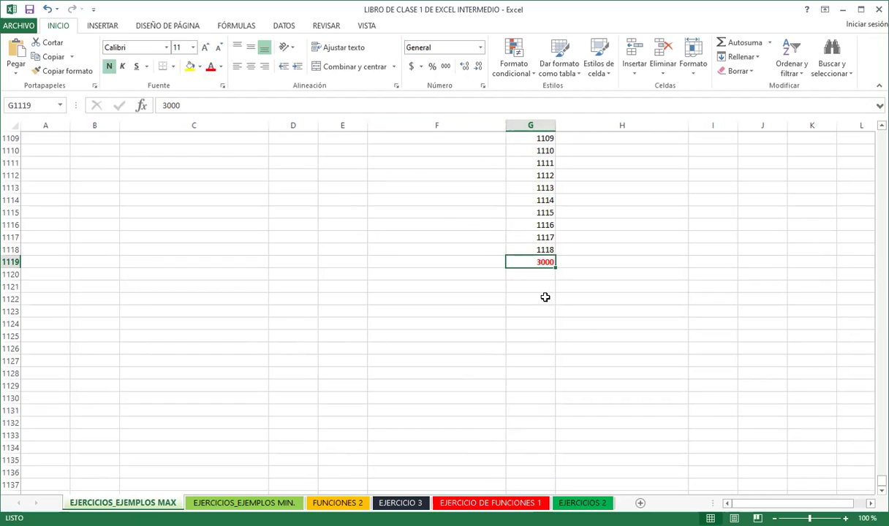
pyautogui.moveTo(880, 481); pyautogui.dragTo(873, 113)
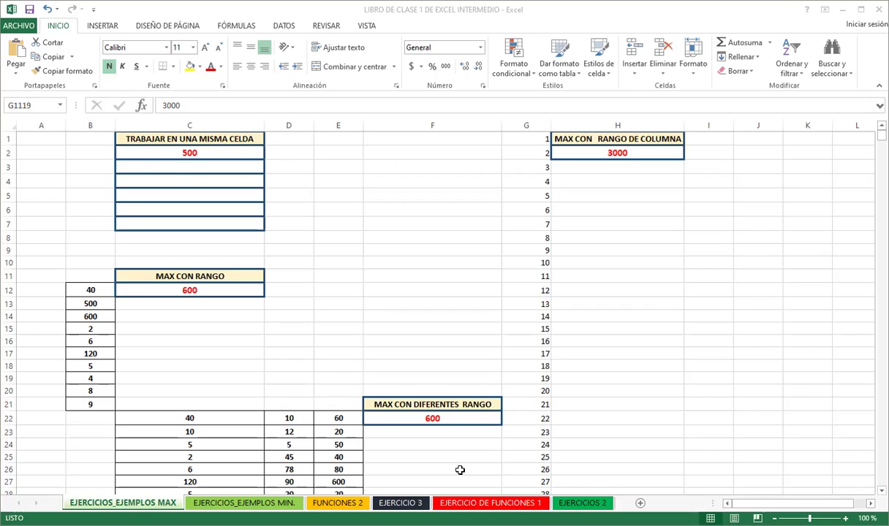
# Step: Review the MAX formulas in H2, C12 and C2 and the cells they refer to
pyautogui.click(618, 155)
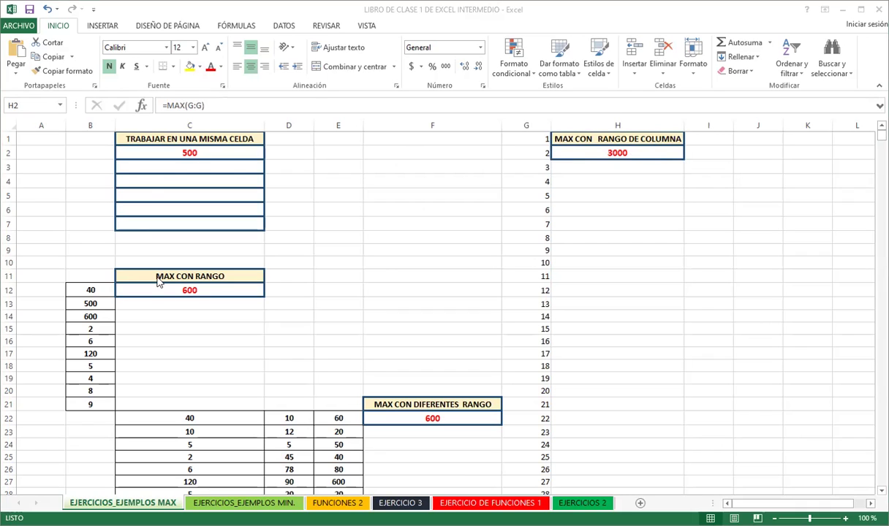
pyautogui.click(179, 293)
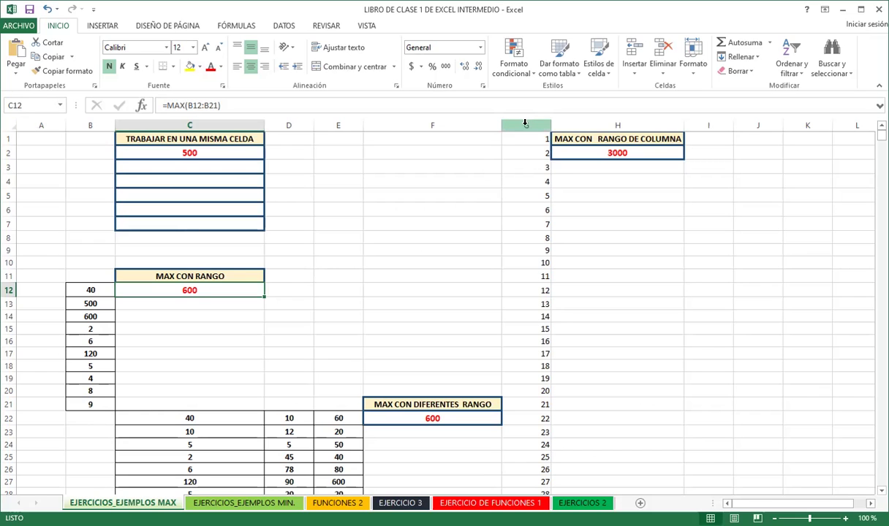
pyautogui.click(629, 155)
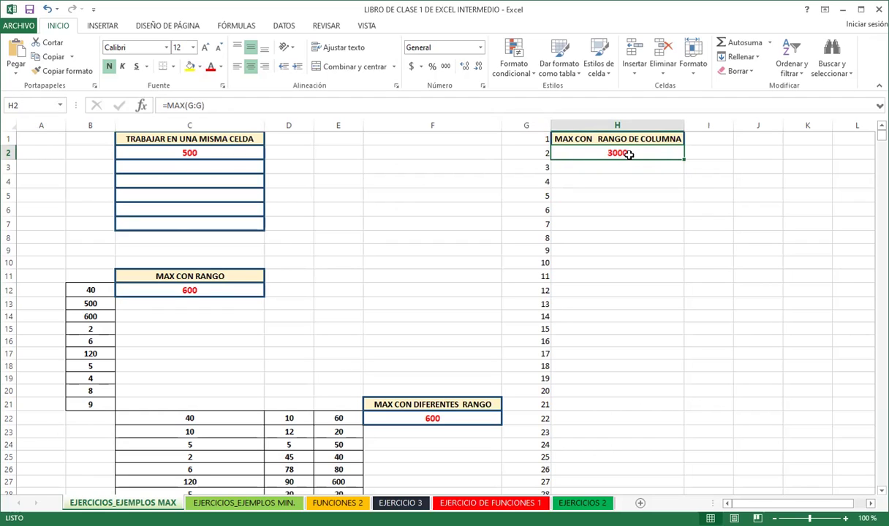
pyautogui.doubleClick(628, 154)
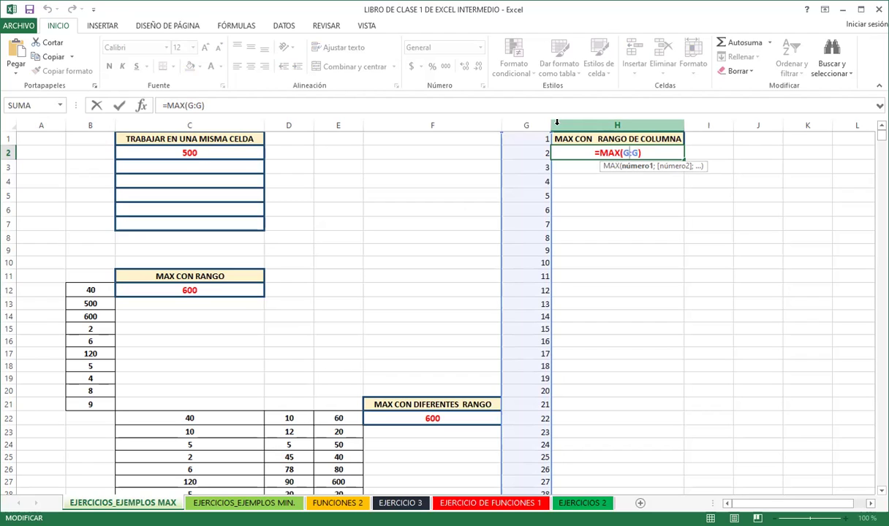
pyautogui.press('End')
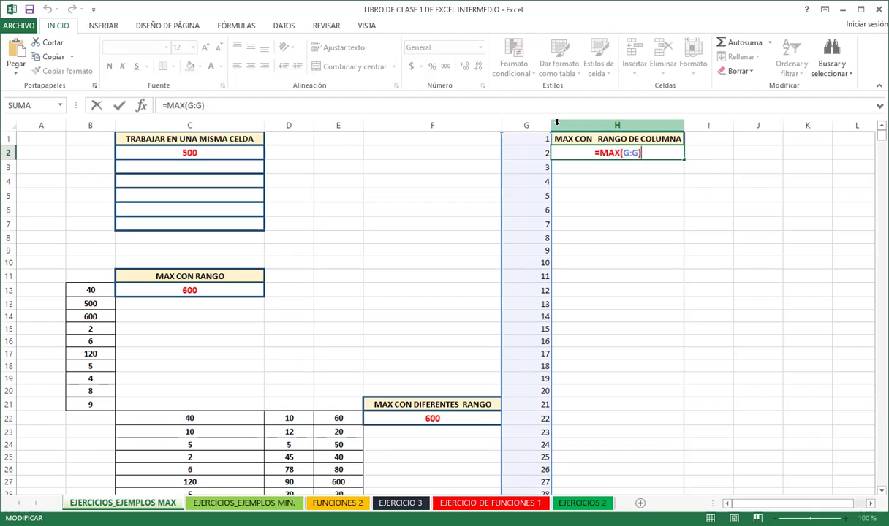
pyautogui.press('Return')
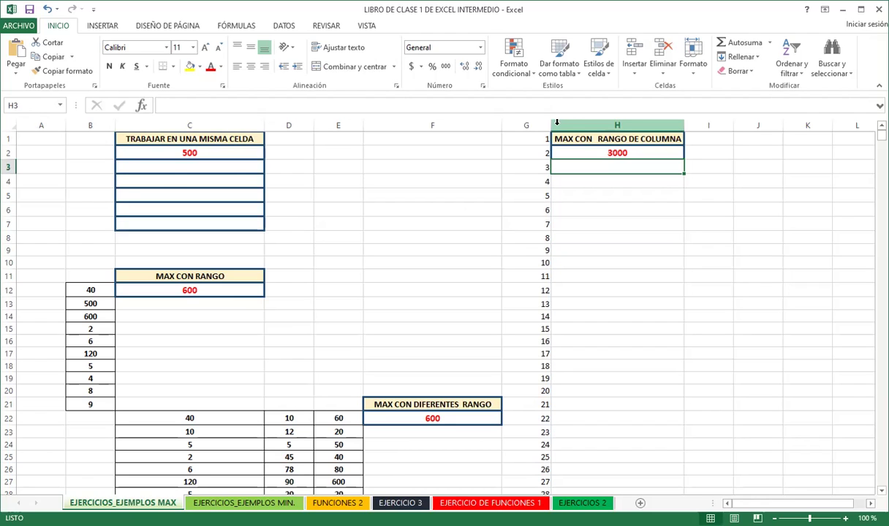
pyautogui.click(437, 180)
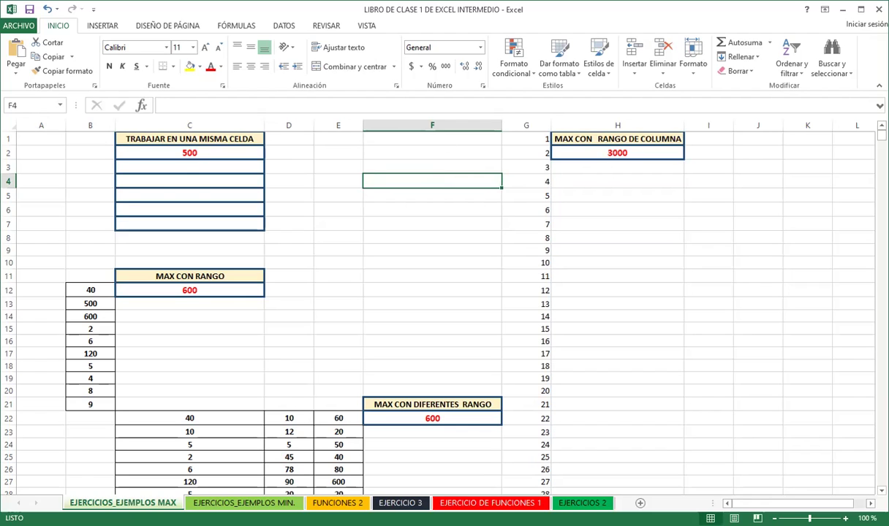
pyautogui.click(239, 153)
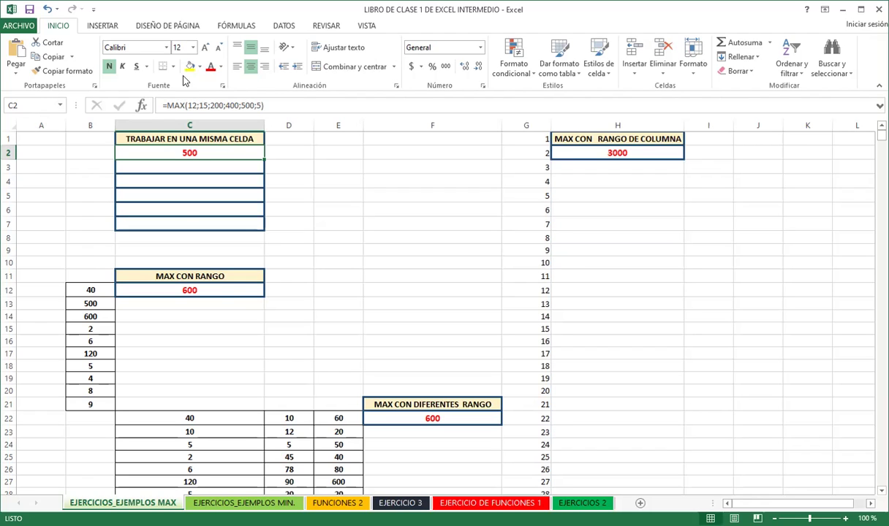
pyautogui.click(218, 290)
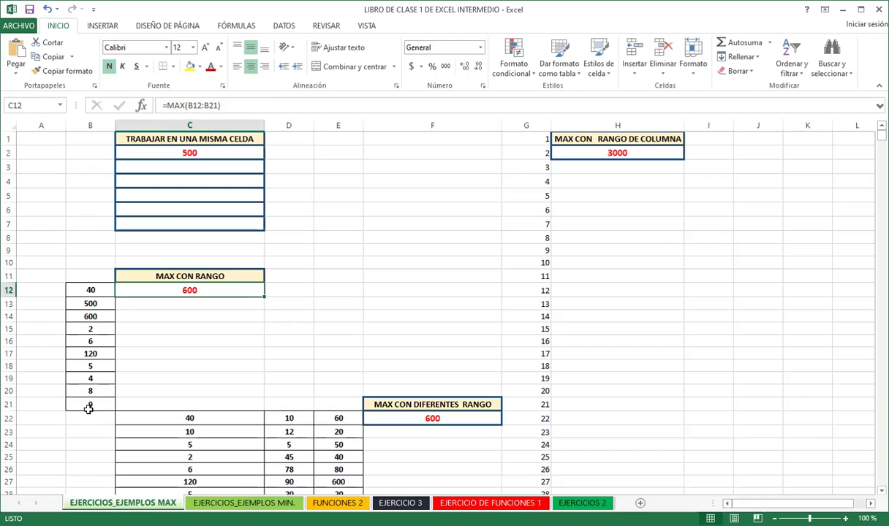
pyautogui.click(86, 302)
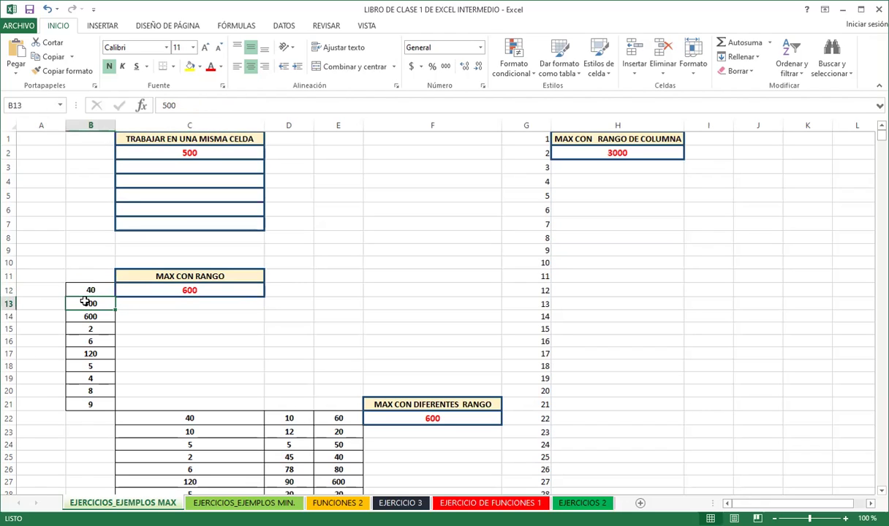
# Step: Change the value in B13 of the MAX CON RANGO list to 1000
pyautogui.press('Down')
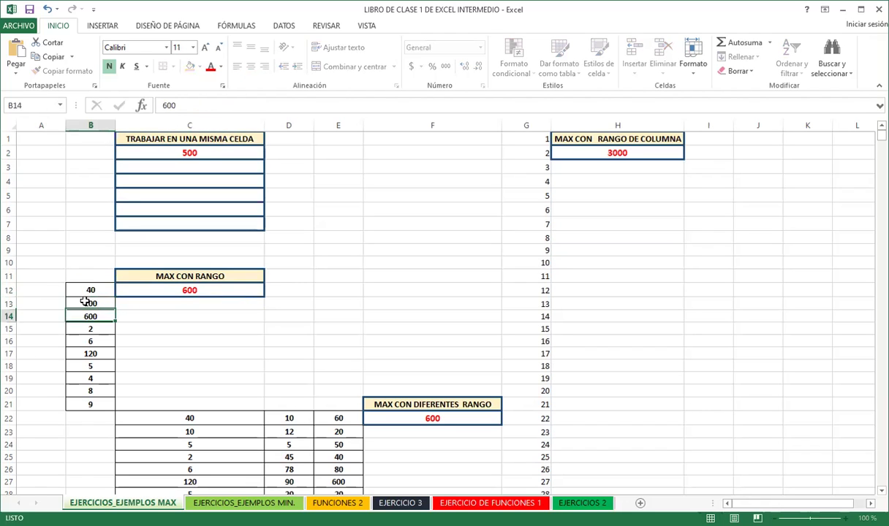
pyautogui.click(86, 302)
pyautogui.write('1000')
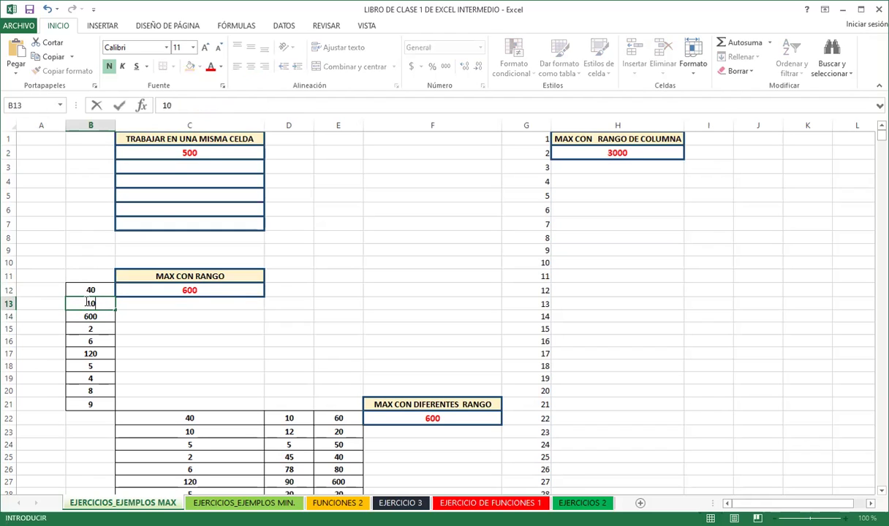
pyautogui.press('Return')
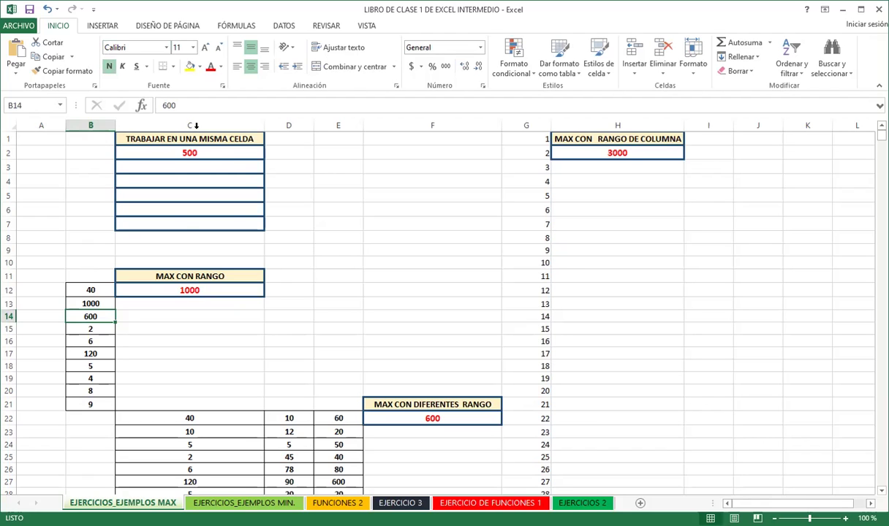
# Step: Edit the typed numbers in the MAX formula in C2 so that the largest one is 1000
pyautogui.doubleClick(202, 153)
pyautogui.doubleClick(202, 153)
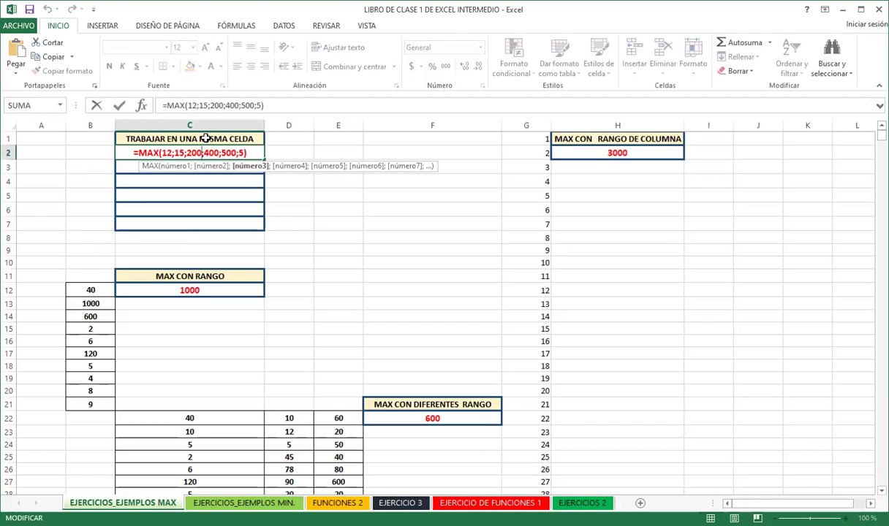
pyautogui.press('Return')
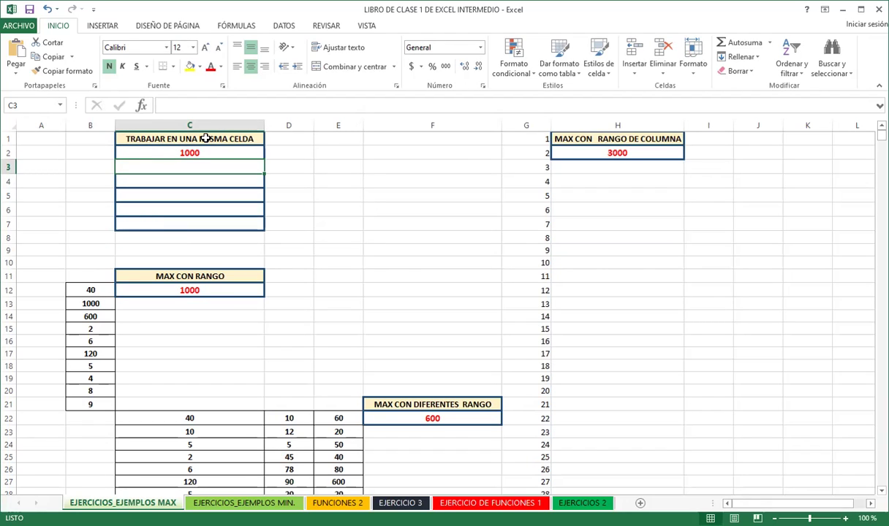
# Step: On the EJERCICIOS_EJEMPLOS MIN. sheet, enter a MIN formula in C12, under MIN CON RANGO, that covers B12:B21
pyautogui.click(244, 503)
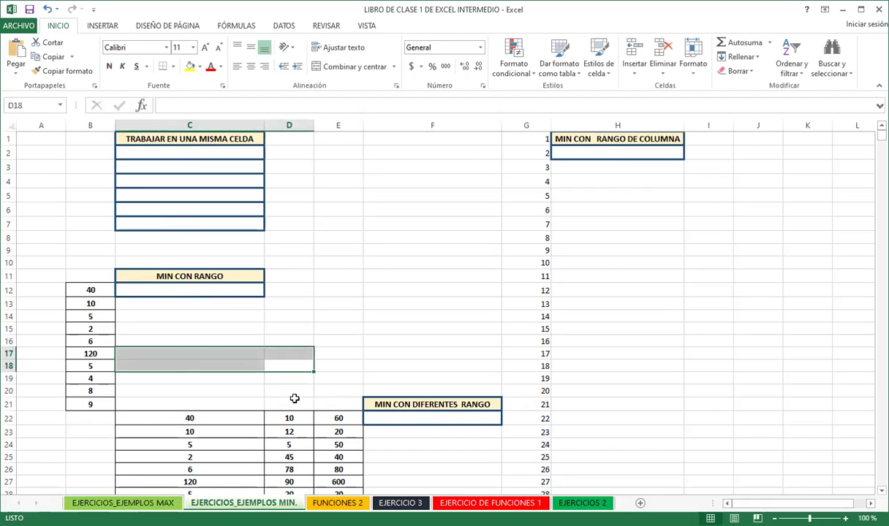
pyautogui.click(354, 334)
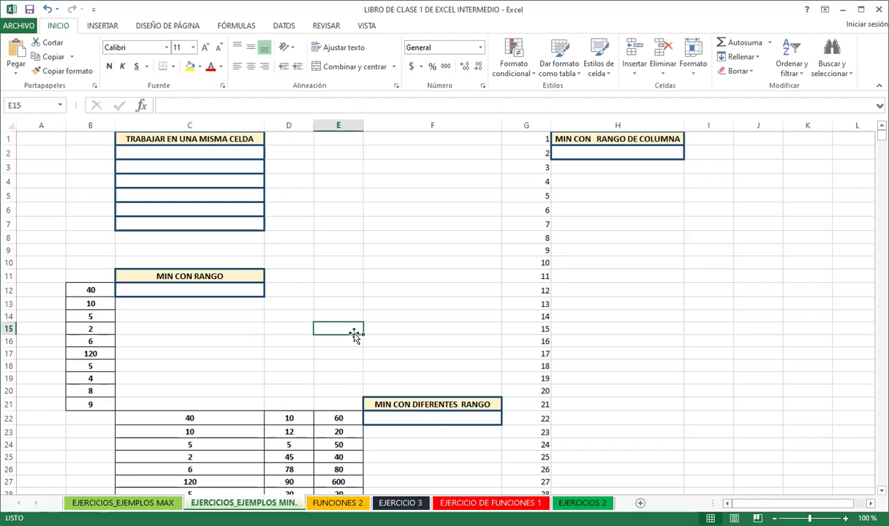
pyautogui.click(154, 150)
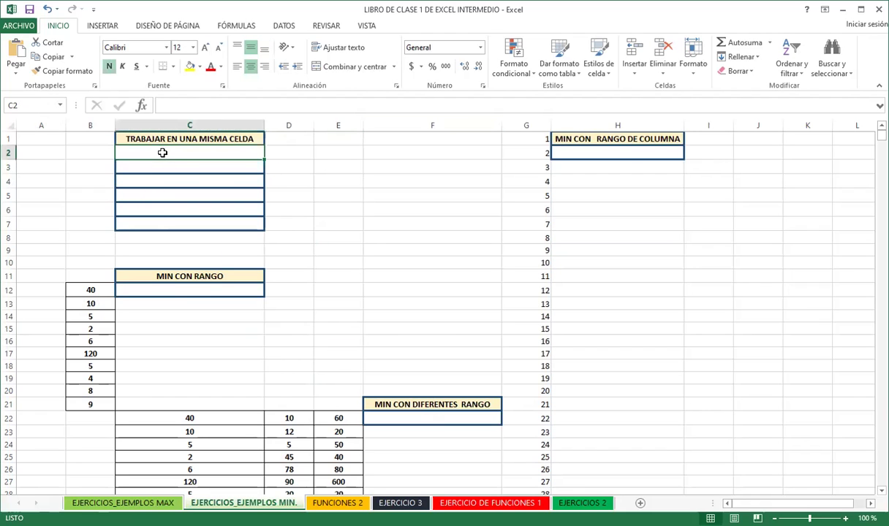
pyautogui.click(154, 292)
pyautogui.write('=')
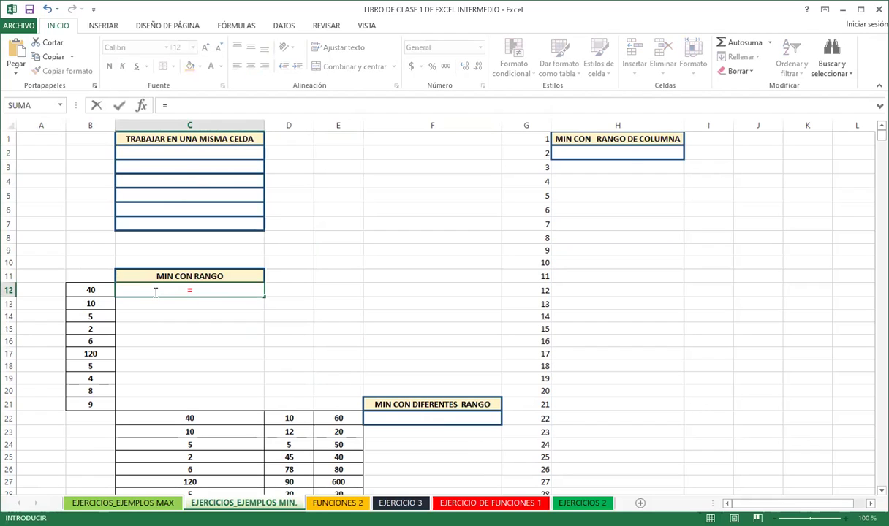
pyautogui.write('MIN')
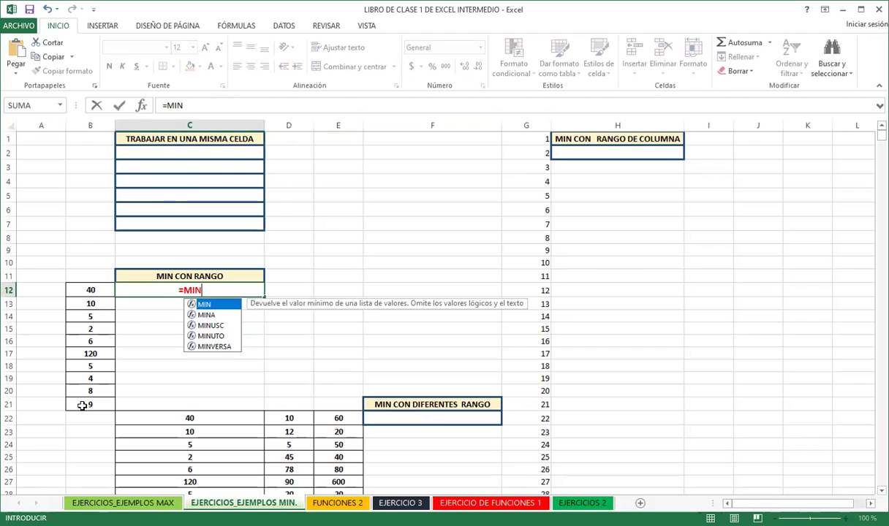
pyautogui.write('(')
pyautogui.press('Left')
pyautogui.hotkey('ctrl', 'shift', 'Down')
pyautogui.press('Return')
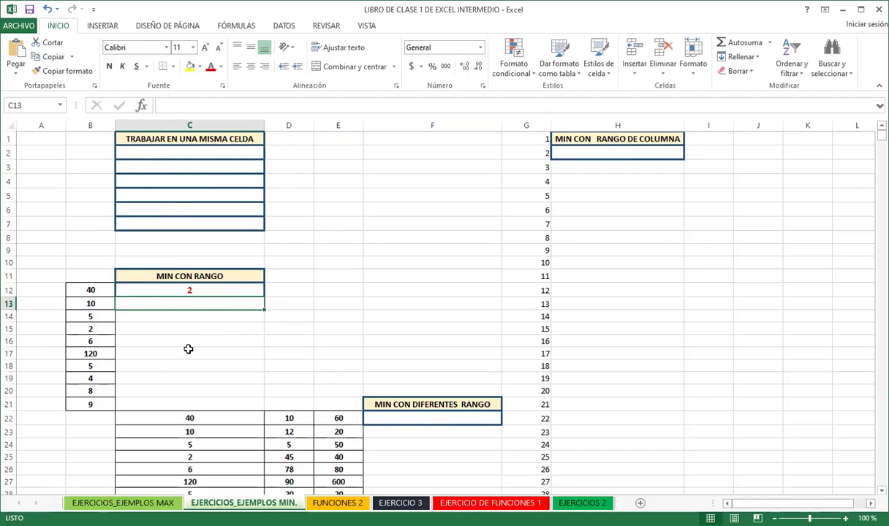
# Step: Begin a MIN formula in F22, under MIN CON DIFERENTES RANGO, with C22 as its first reference
pyautogui.click(429, 419)
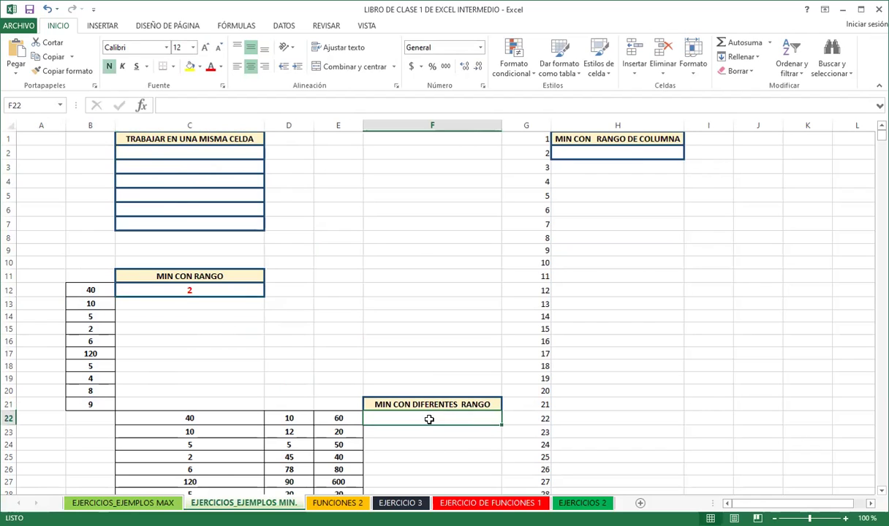
pyautogui.write('=')
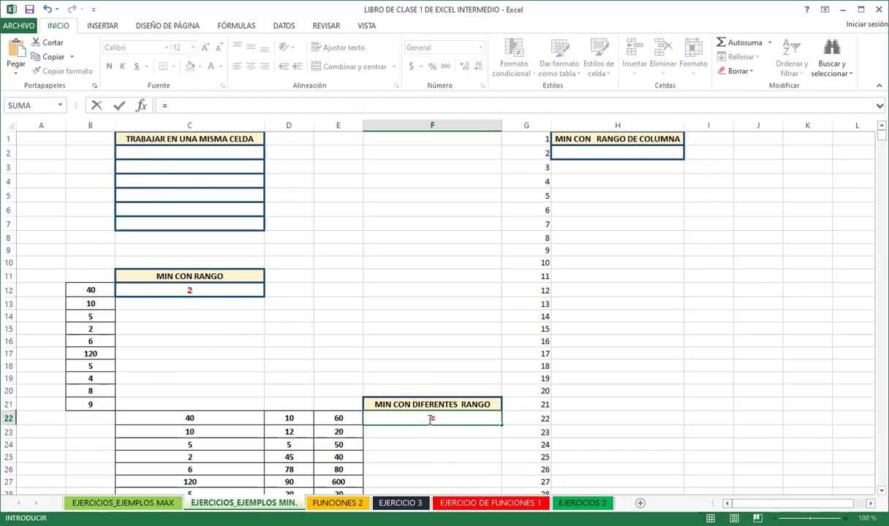
pyautogui.write('MIN')
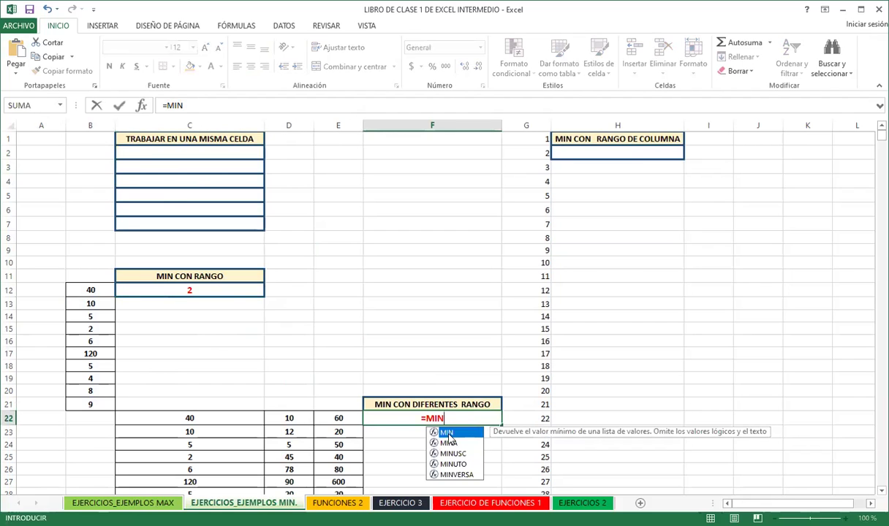
pyautogui.write('(')
pyautogui.click(250, 423)
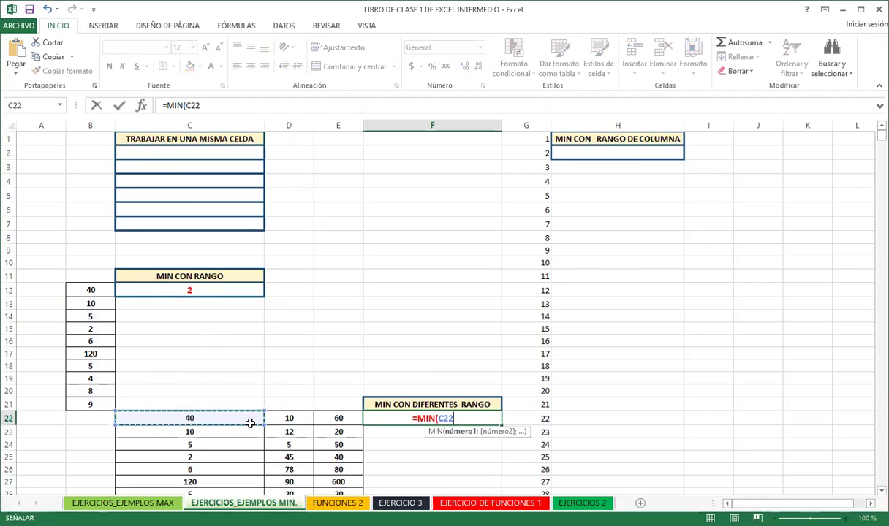
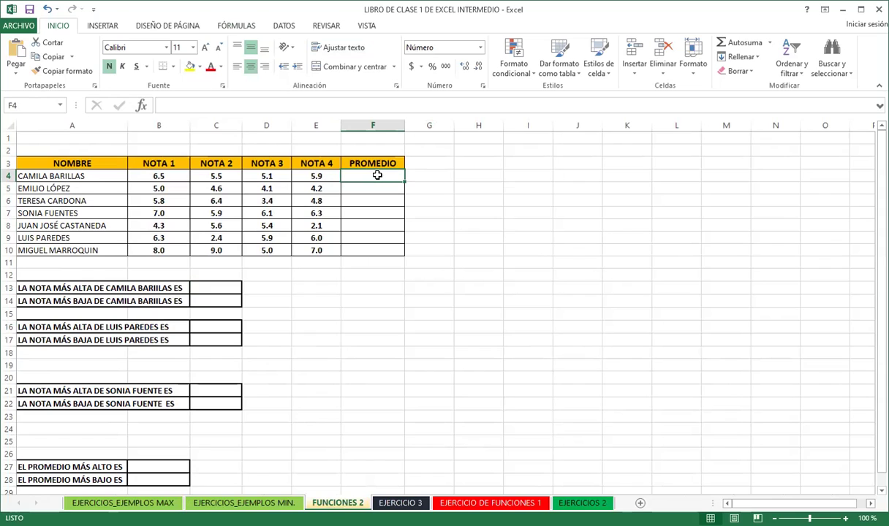
# Step: Enter a PROMEDIO formula for B4:E4 in F4 of the grades table and fill it down through F10
pyautogui.write('=')
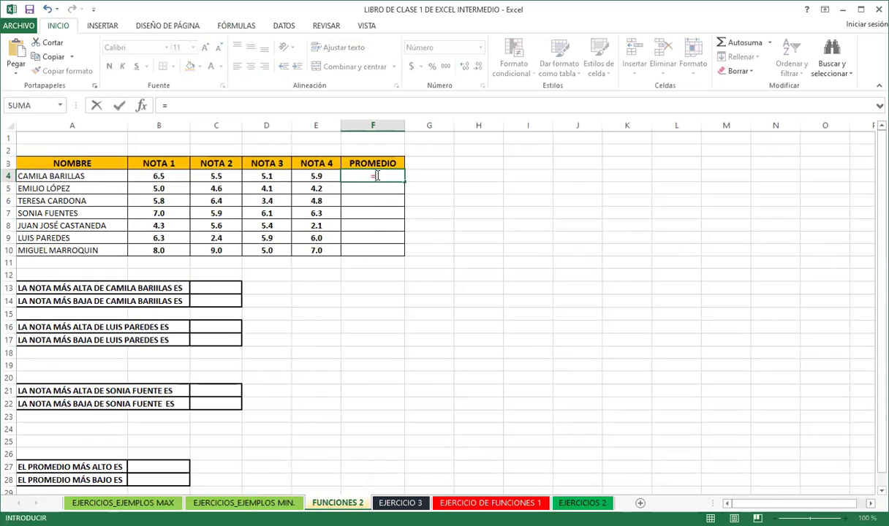
pyautogui.write('PRO')
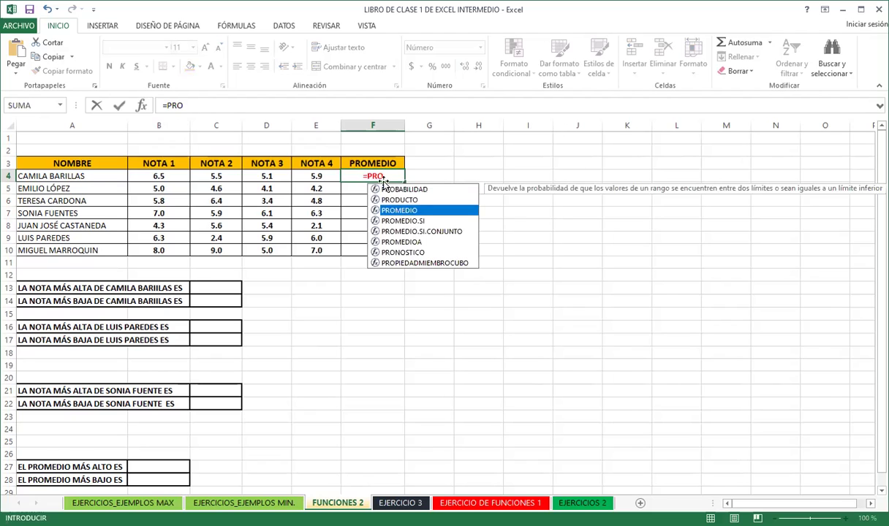
pyautogui.doubleClick(404, 212)
pyautogui.moveTo(165, 175); pyautogui.dragTo(243, 172)
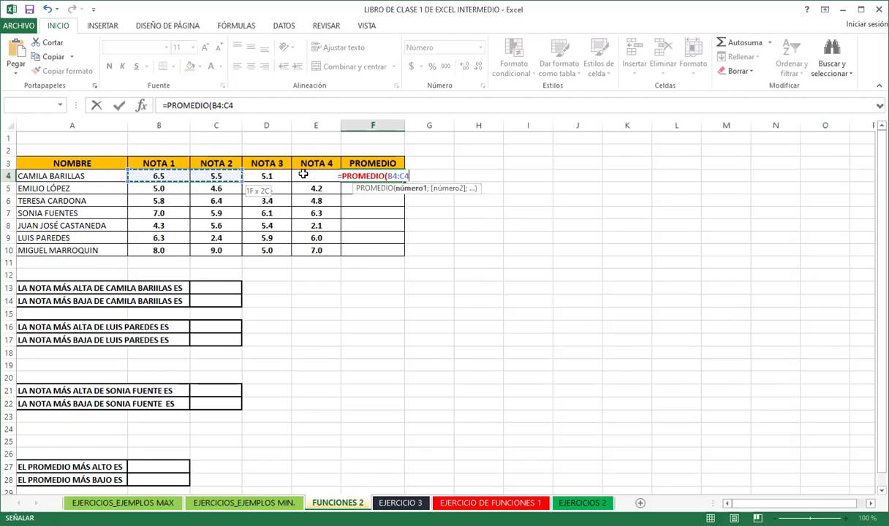
pyautogui.moveTo(307, 175); pyautogui.dragTo(307, 175)
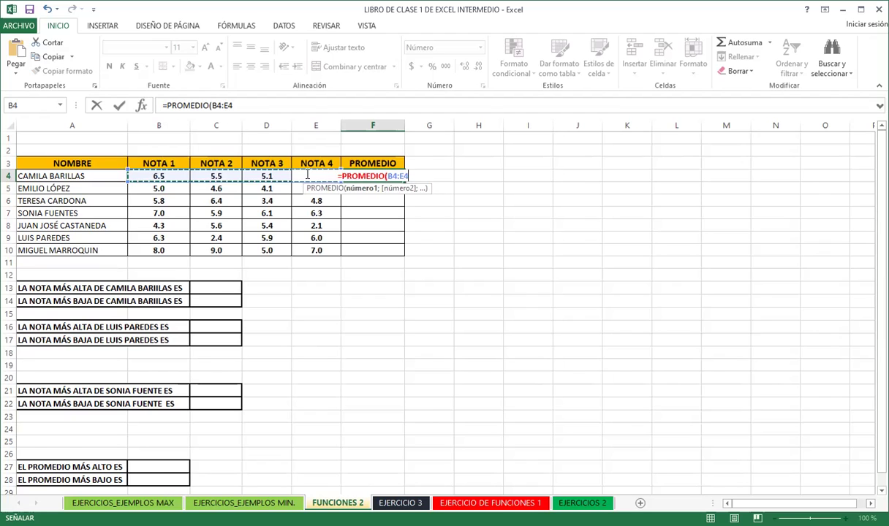
pyautogui.press('Return')
pyautogui.click(375, 174)
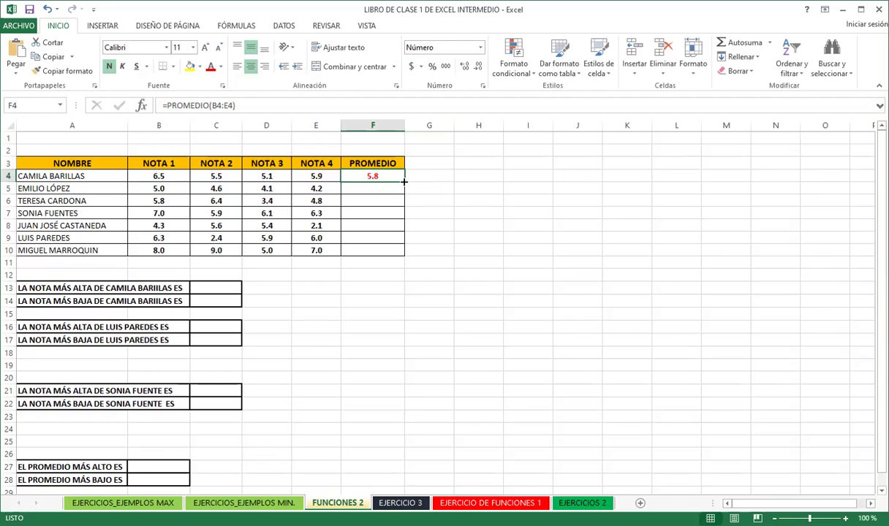
pyautogui.doubleClick(405, 182)
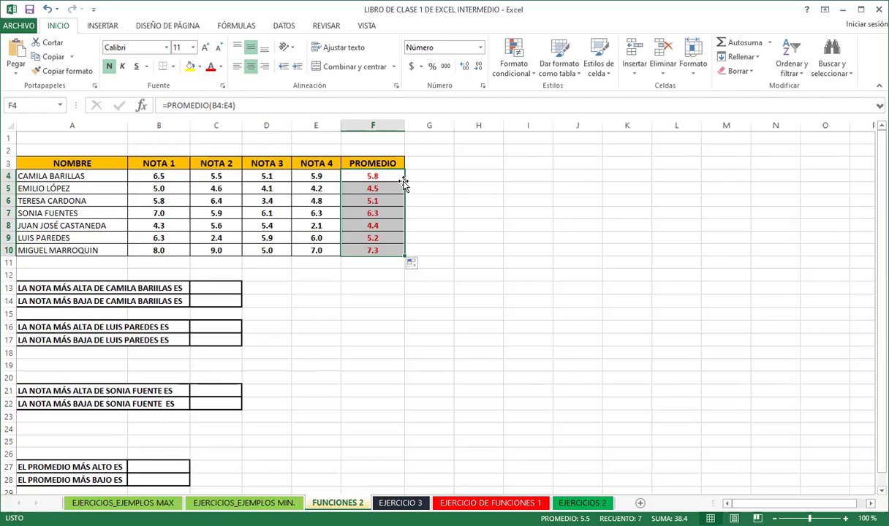
# Step: Enter a MAX formula over B4:E4 in C13 for the first student's highest grade
pyautogui.click(231, 286)
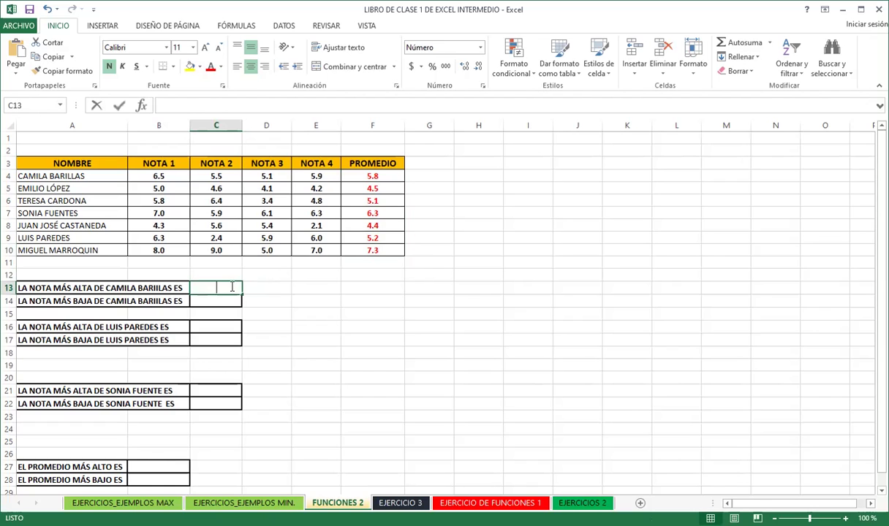
pyautogui.write('=M')
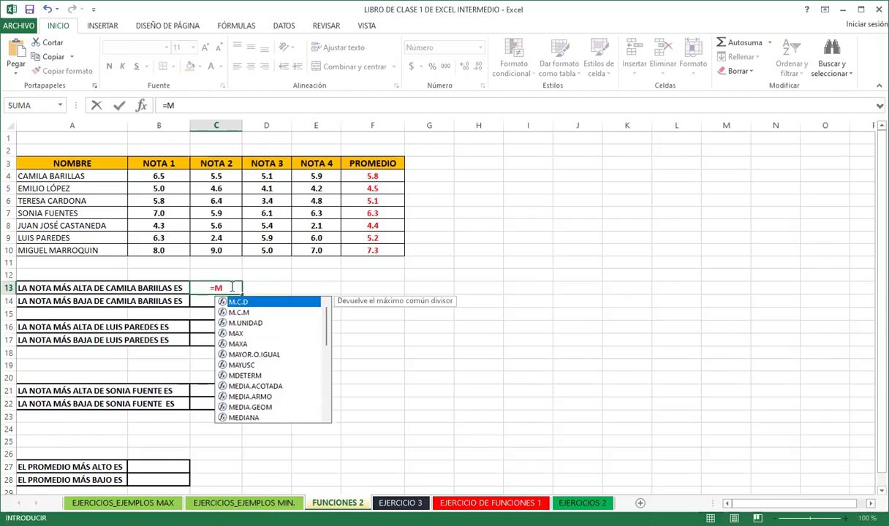
pyautogui.write('AX')
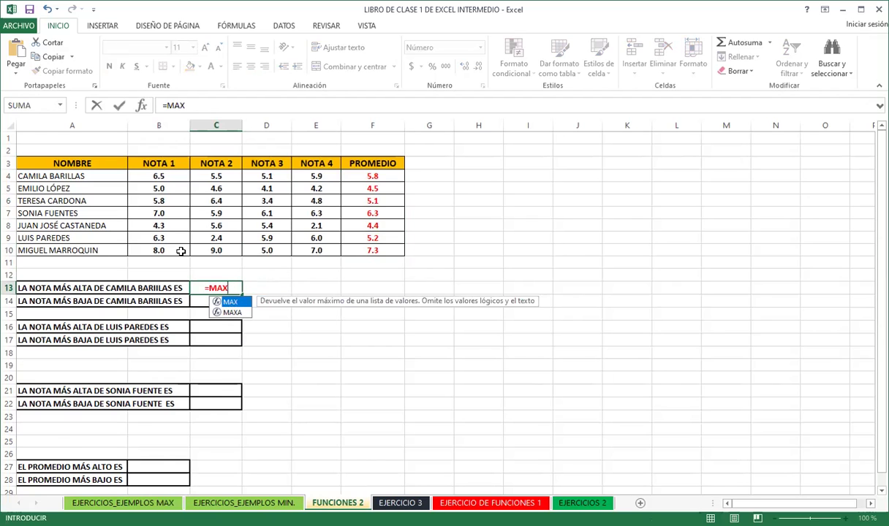
pyautogui.press('Tab')
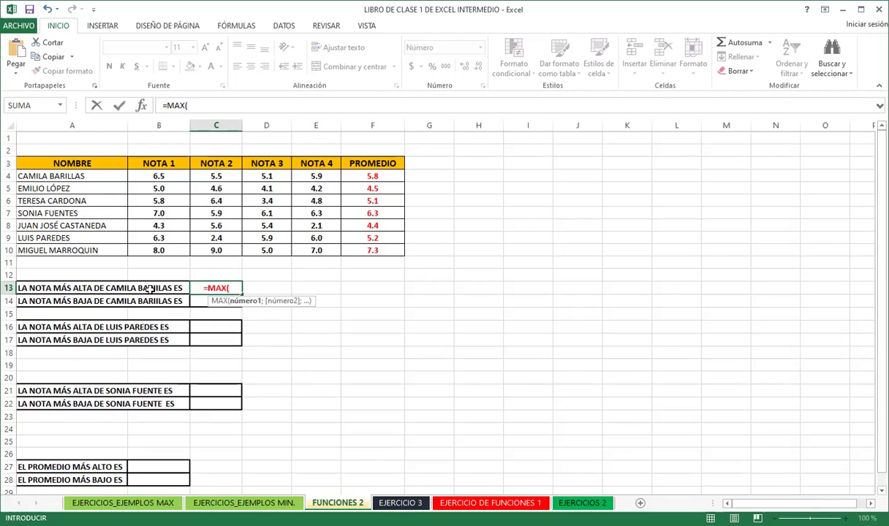
pyautogui.moveTo(151, 176); pyautogui.dragTo(310, 181)
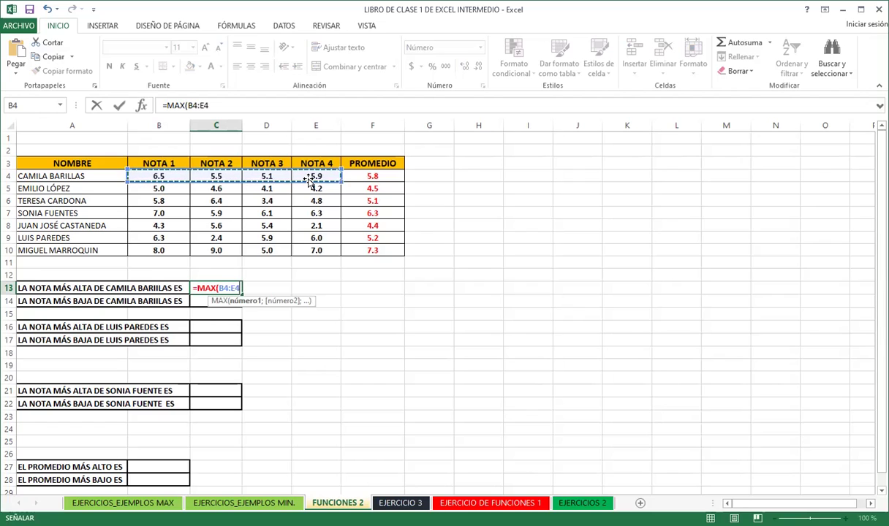
pyautogui.press('Return')
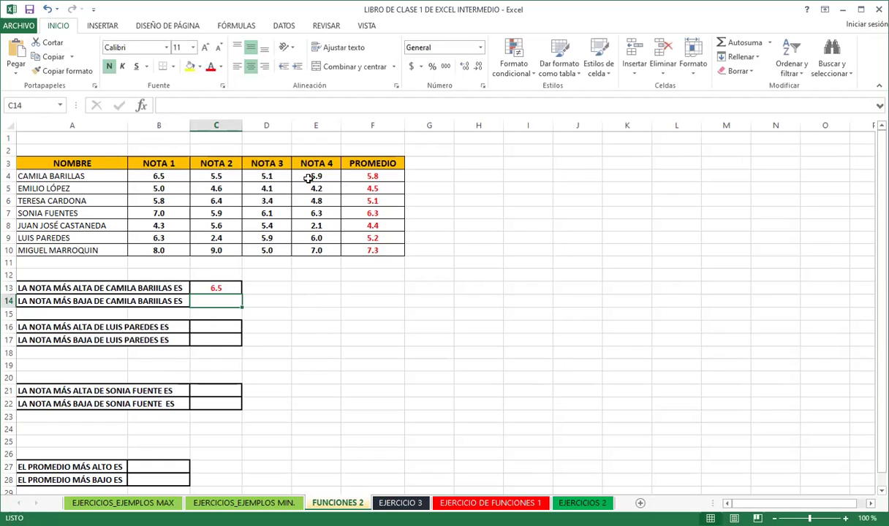
# Step: Enter a PROMEDIO formula over F4:F10 in B27, beside EL PROMEDIO MÁS ALTO ES
pyautogui.scroll(-2, 224, 345)
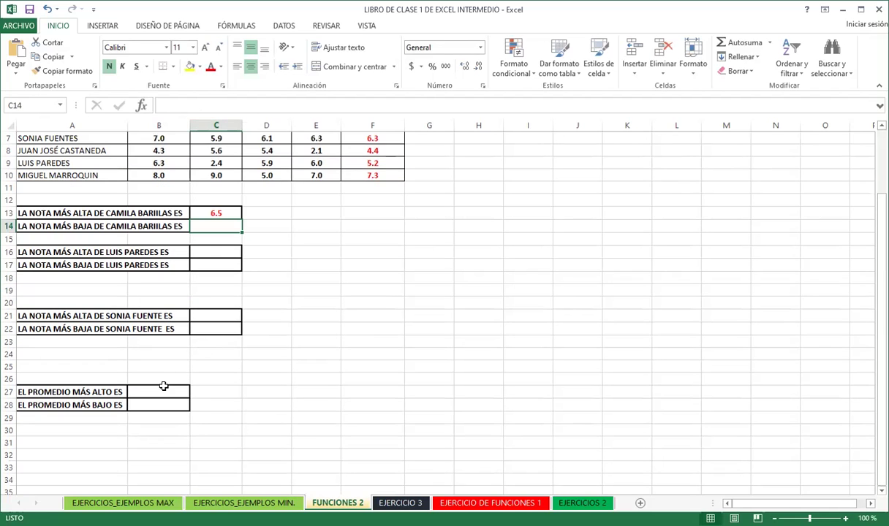
pyautogui.click(164, 391)
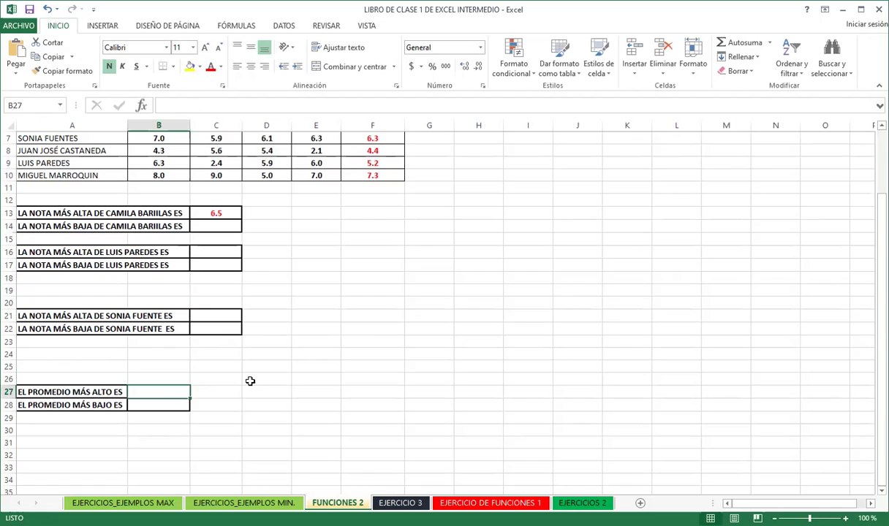
pyautogui.scroll(2, 292, 329)
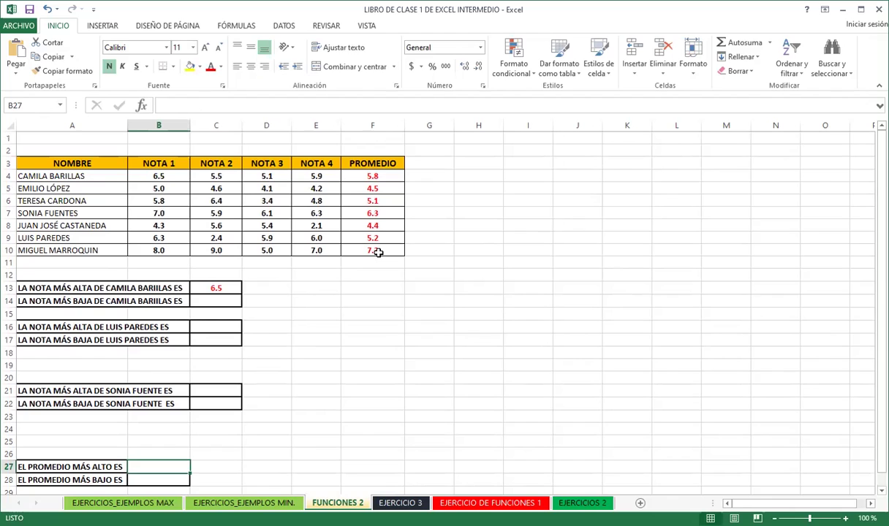
pyautogui.write('=')
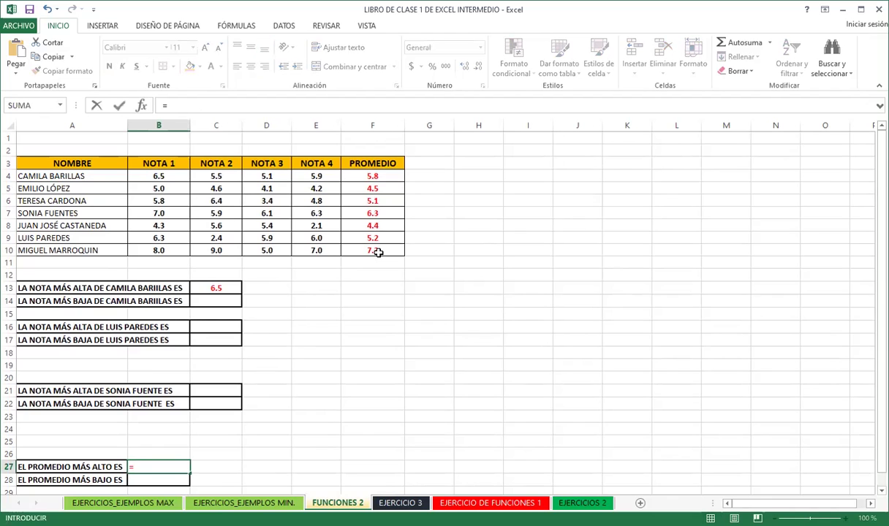
pyautogui.write('PRO')
pyautogui.press('Down')
pyautogui.press('Down')
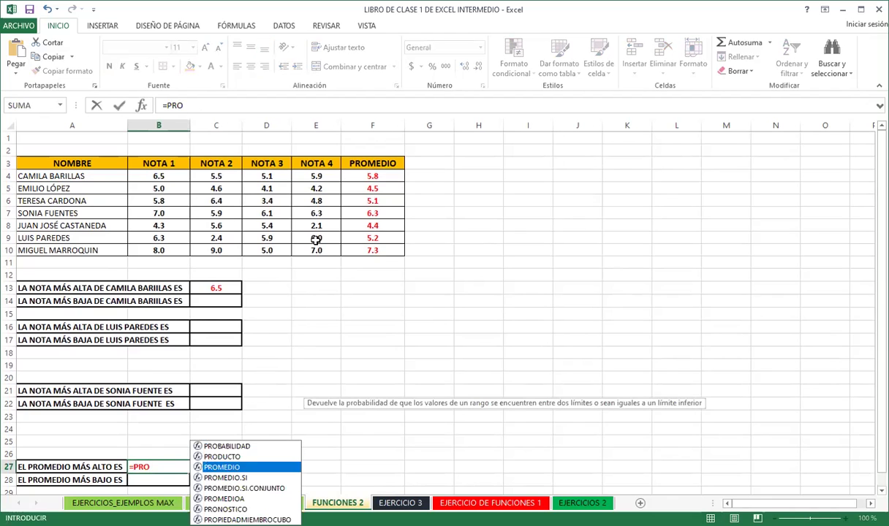
pyautogui.press('Tab')
pyautogui.click(373, 176)
pyautogui.keyDown('shift'); pyautogui.click(380, 250); pyautogui.keyUp('shift')
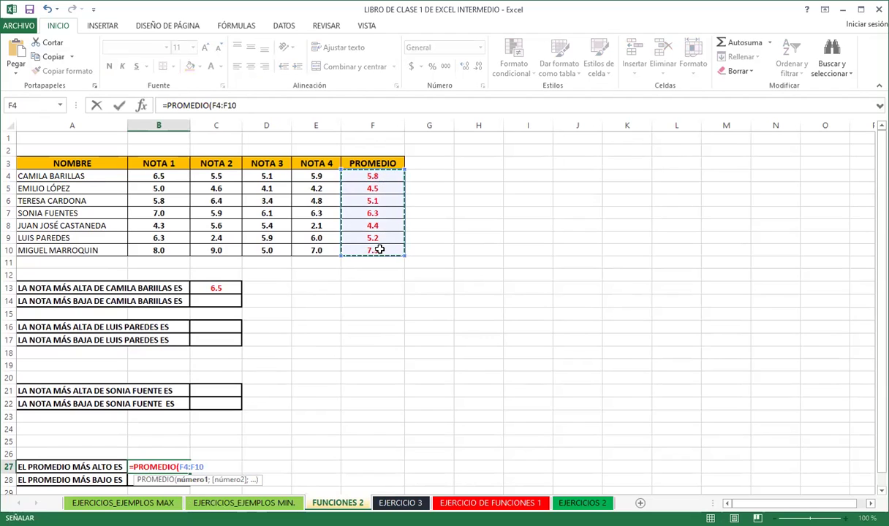
pyautogui.press('Return')
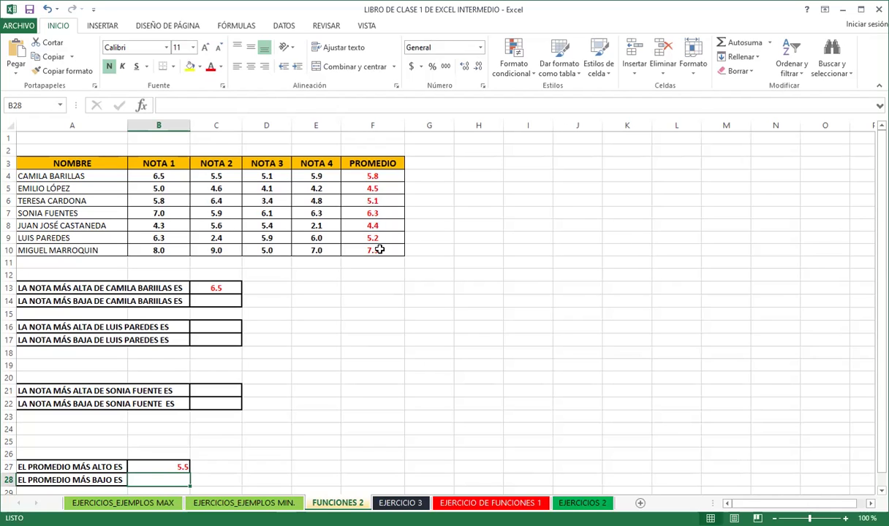
# Step: Enter a MAX formula over F4:F10 in B28, beside EL PROMEDIO MÁS BAJO ES
pyautogui.write('=')
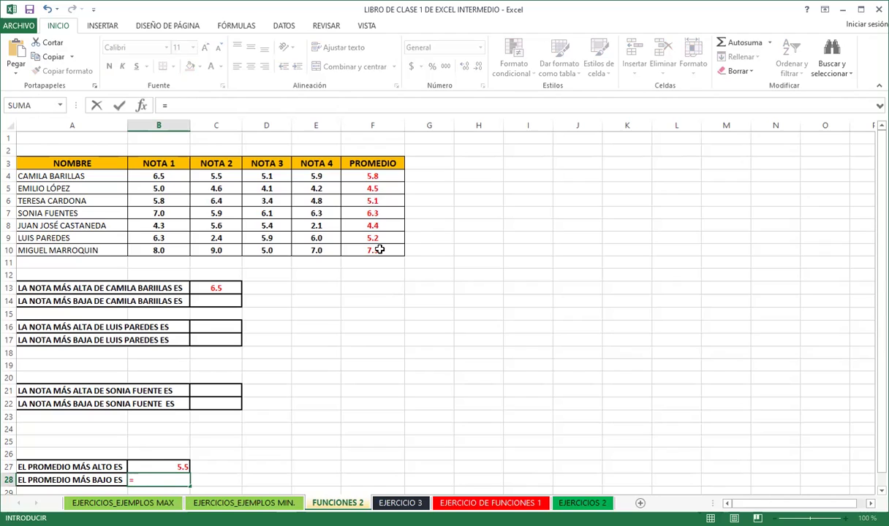
pyautogui.write('MAX')
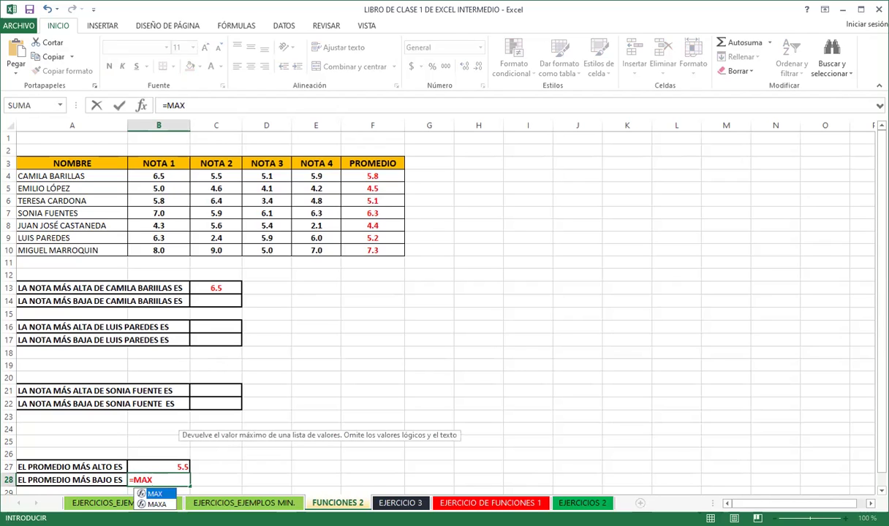
pyautogui.write('(')
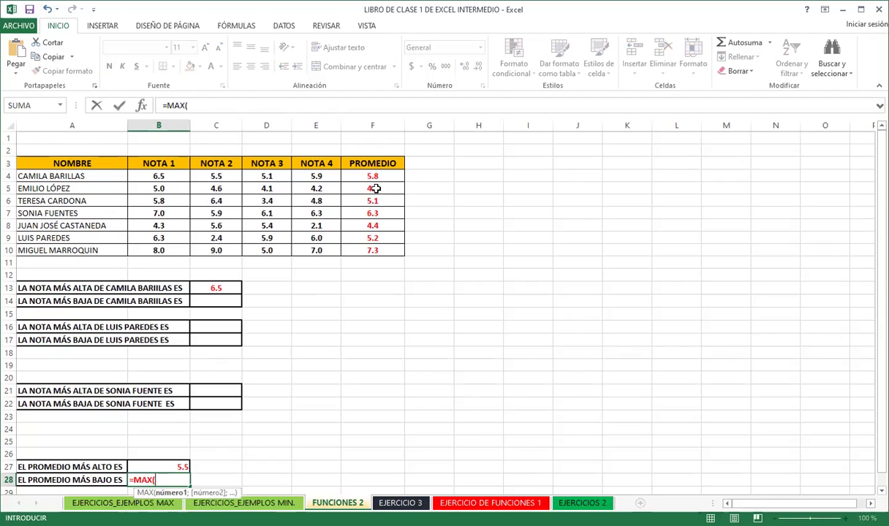
pyautogui.moveTo(373, 176); pyautogui.dragTo(373, 249)
pyautogui.press('Return')
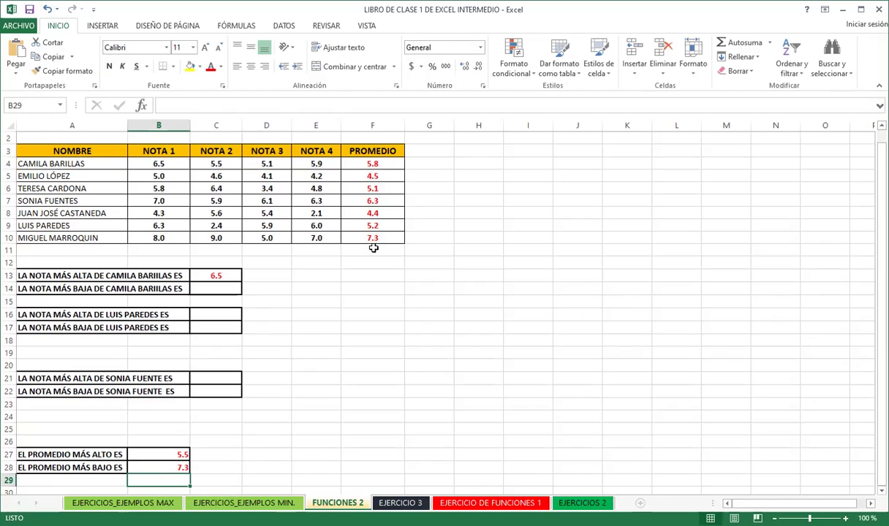
# Step: Enter a MAX formula over the averages F4:F10 in C27, next to the EL PROMEDIO MÁS ALTO ES result
pyautogui.click(218, 454)
pyautogui.write('=')
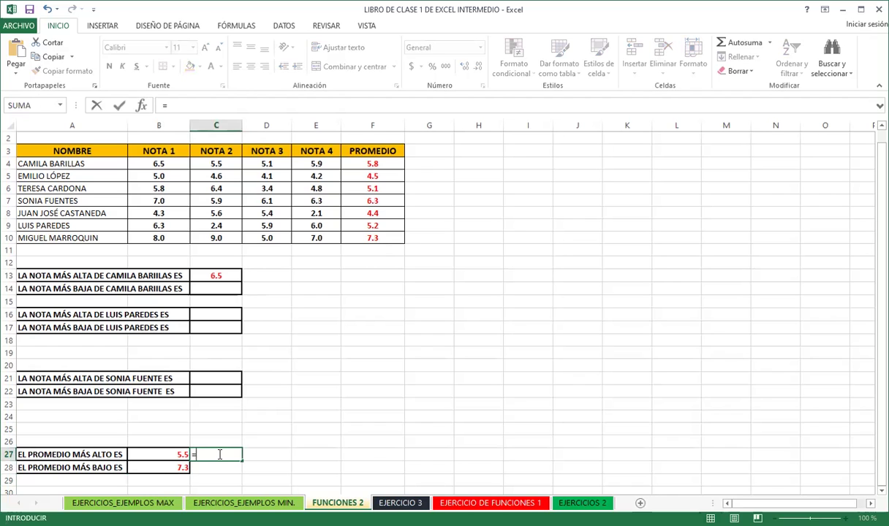
pyautogui.write('MAX')
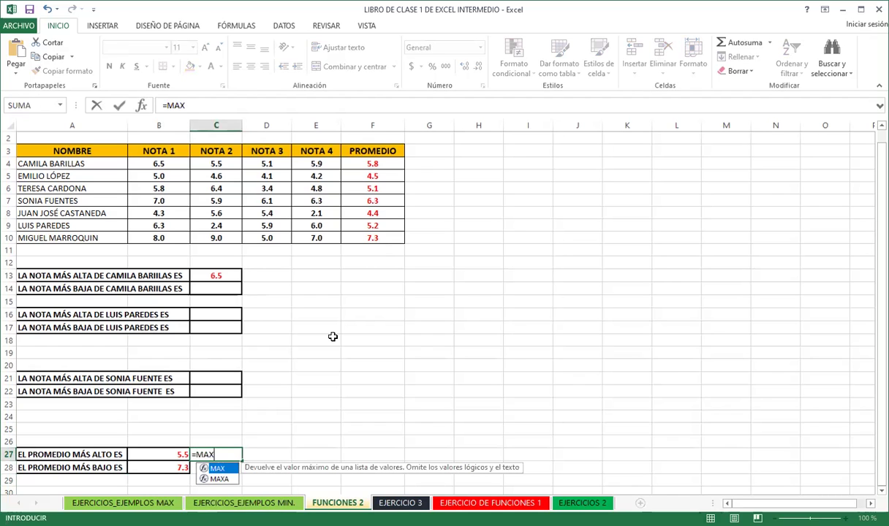
pyautogui.press('Tab')
pyautogui.moveTo(378, 162); pyautogui.dragTo(378, 236)
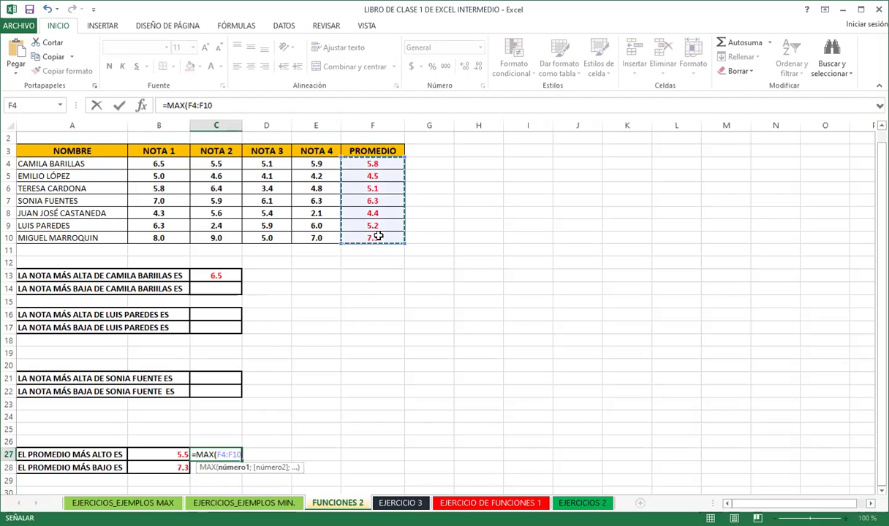
pyautogui.press('Return')
# Step: Copy the cell formatting of B27 onto C27
pyautogui.click(155, 454)
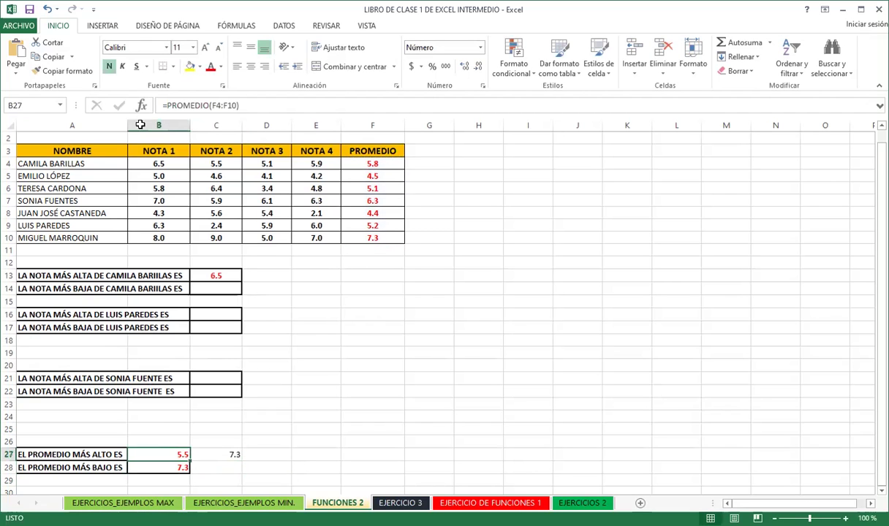
pyautogui.click(49, 71)
pyautogui.click(213, 454)
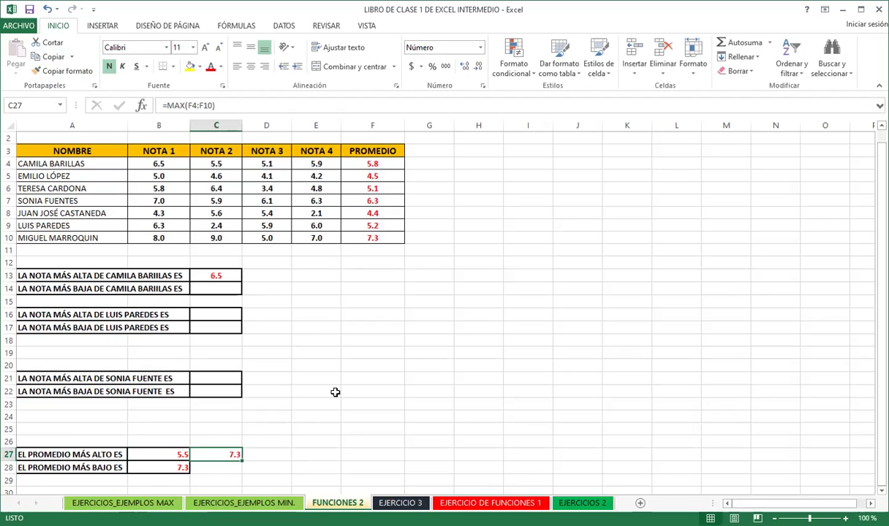
# Step: On the EJERCICIO 3 sheet, enter a PROMEDIO formula for C28:E28 in F28 and fill it down through F37
pyautogui.hotkey('ctrl', 'pagedown')
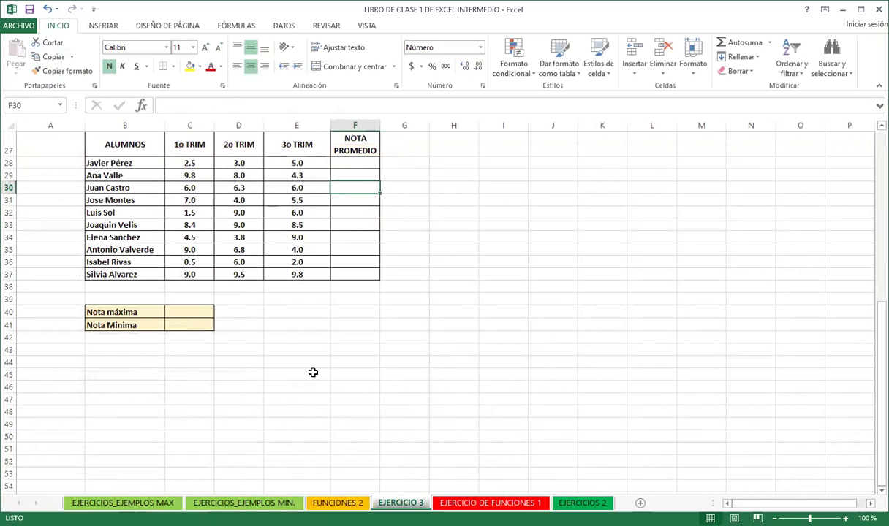
pyautogui.click(313, 373)
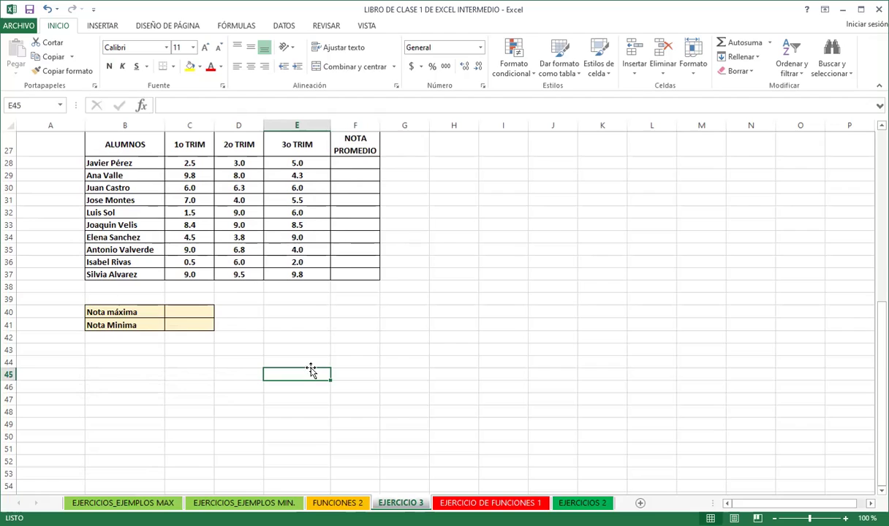
pyautogui.click(358, 161)
pyautogui.write('=')
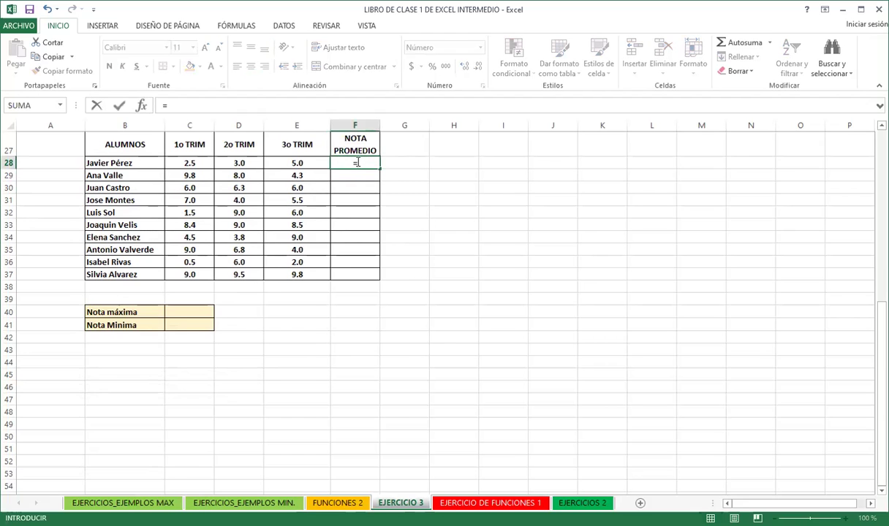
pyautogui.write('MA')
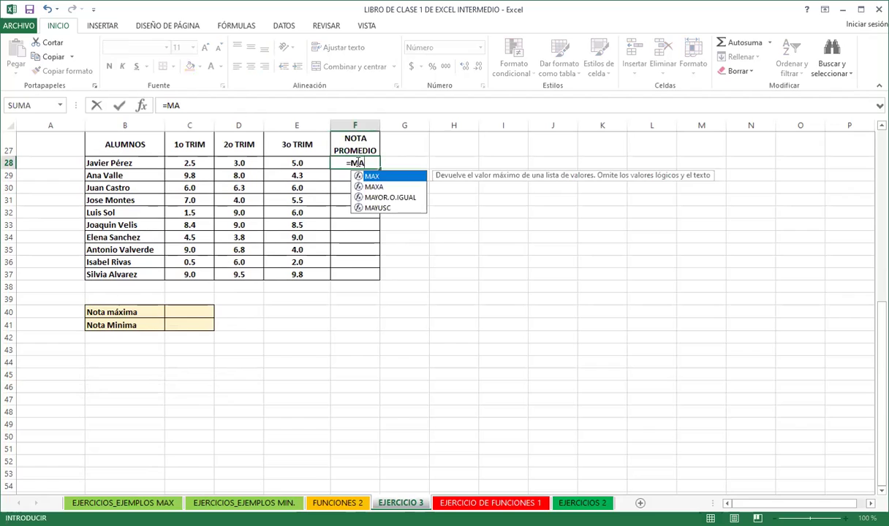
pyautogui.press('BackSpace')
pyautogui.press('BackSpace')
pyautogui.write('PRO')
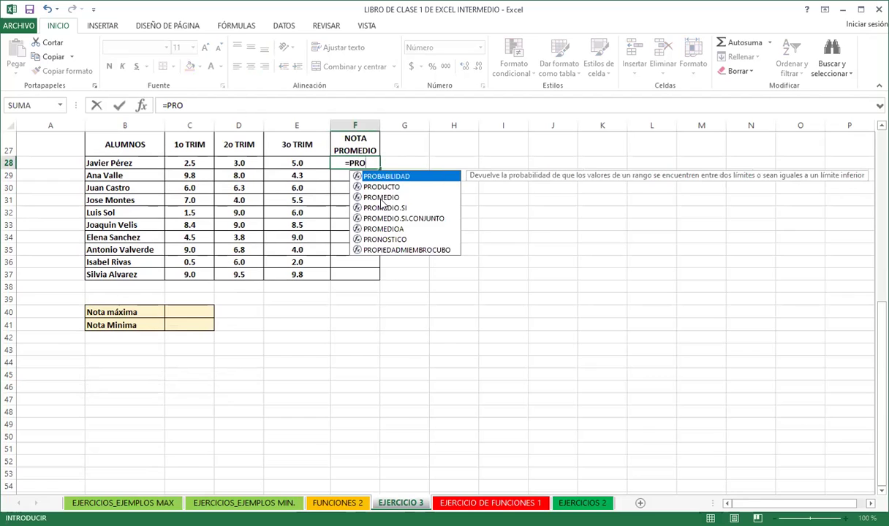
pyautogui.press('Tab')
pyautogui.moveTo(187, 163); pyautogui.dragTo(289, 162)
pyautogui.press('Return')
pyautogui.click(355, 165)
pyautogui.doubleClick(380, 169)
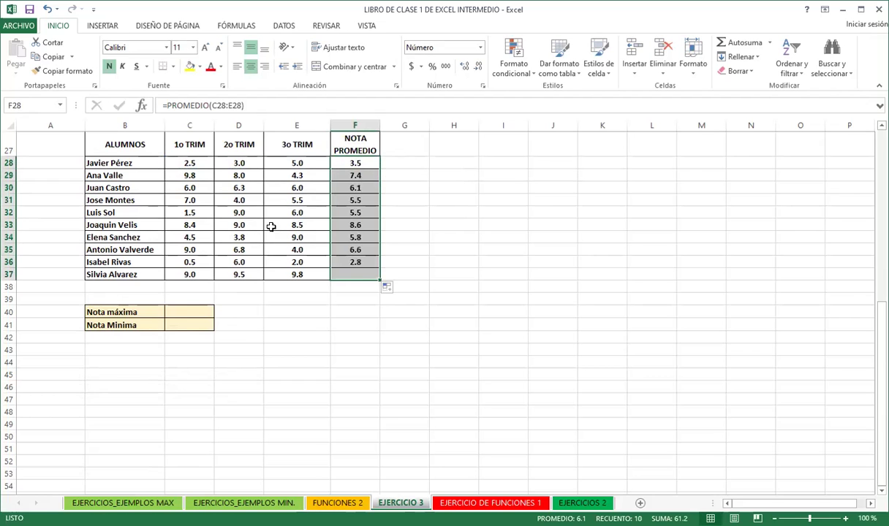
# Step: Enter a MAX formula over F28:F37 in C40 for Nota máxima
pyautogui.click(182, 309)
pyautogui.write('=')
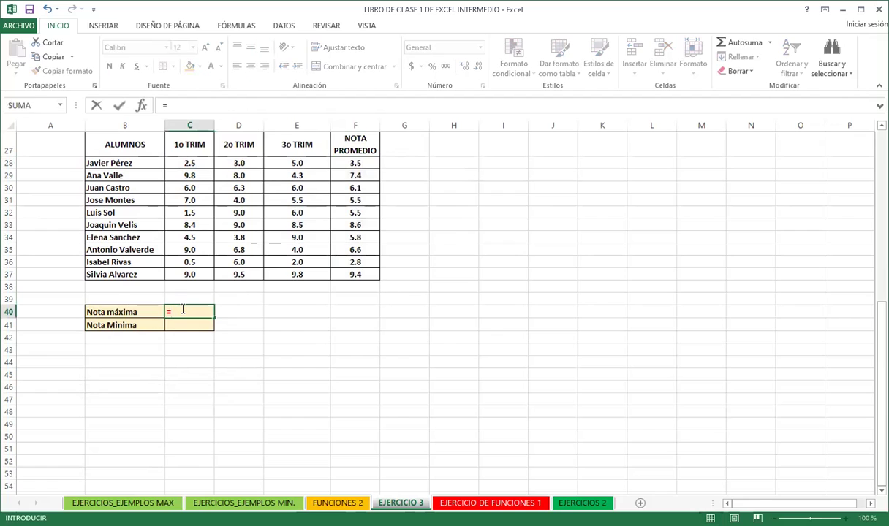
pyautogui.write('MAX')
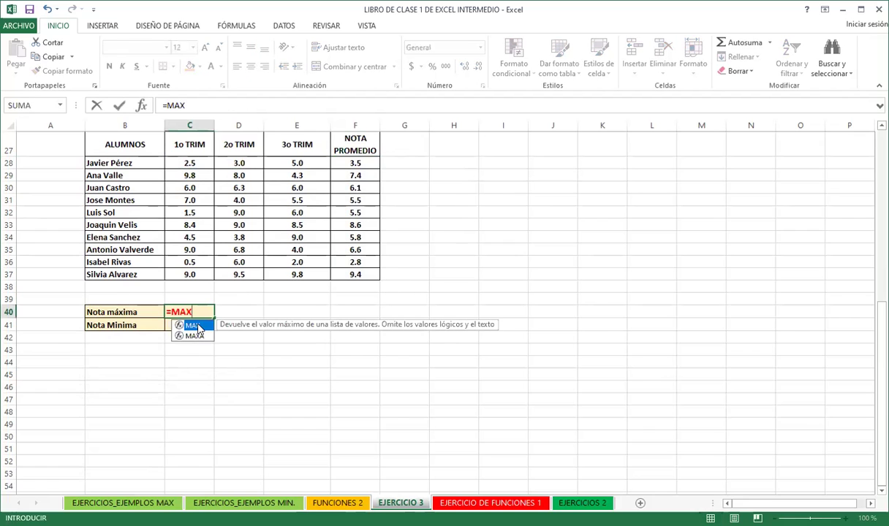
pyautogui.write('(')
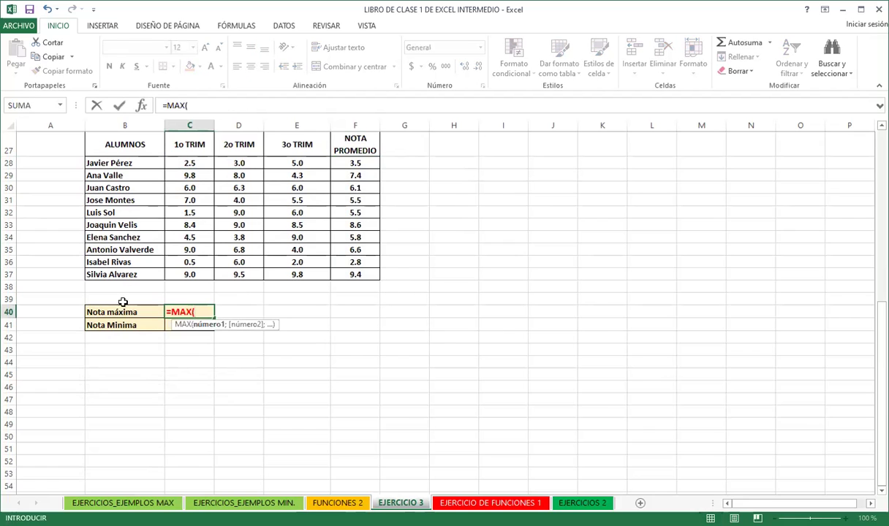
pyautogui.moveTo(359, 165); pyautogui.dragTo(357, 270)
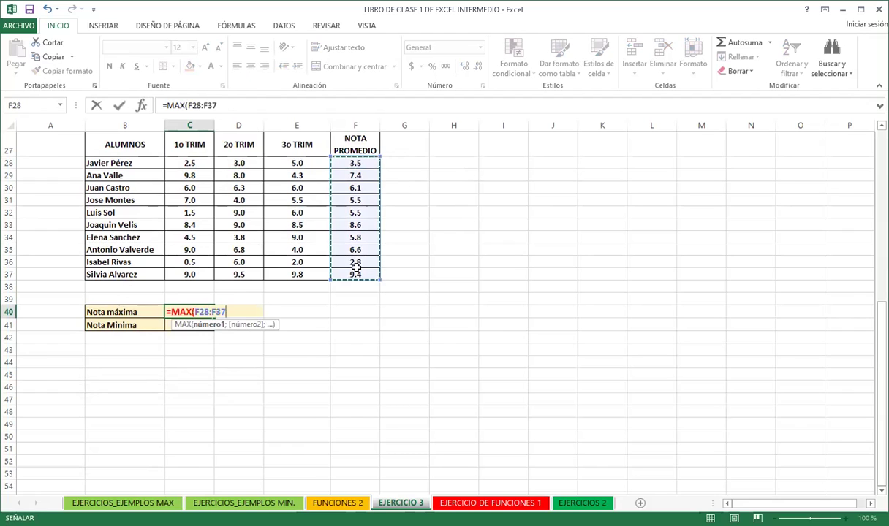
pyautogui.press('Return')
# Step: Enter a MIN formula over F28:F37 in C41 for Nota Minima
pyautogui.write('=')
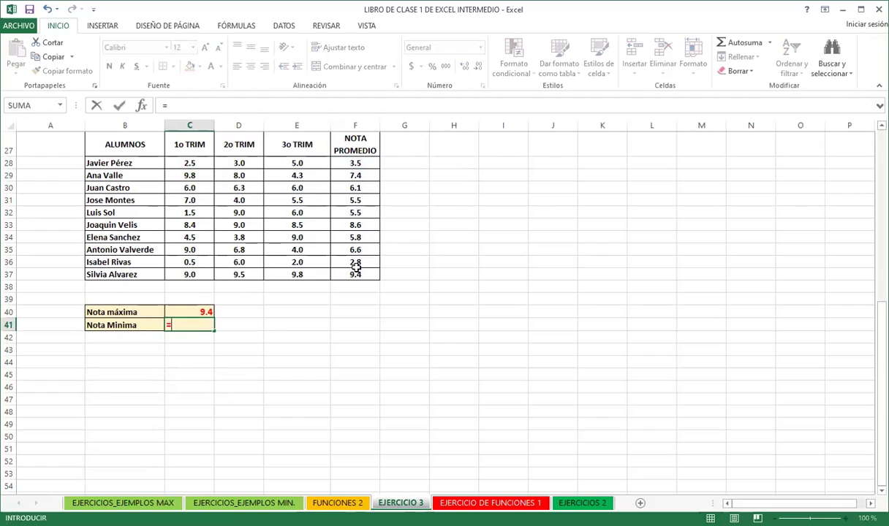
pyautogui.write('MIN')
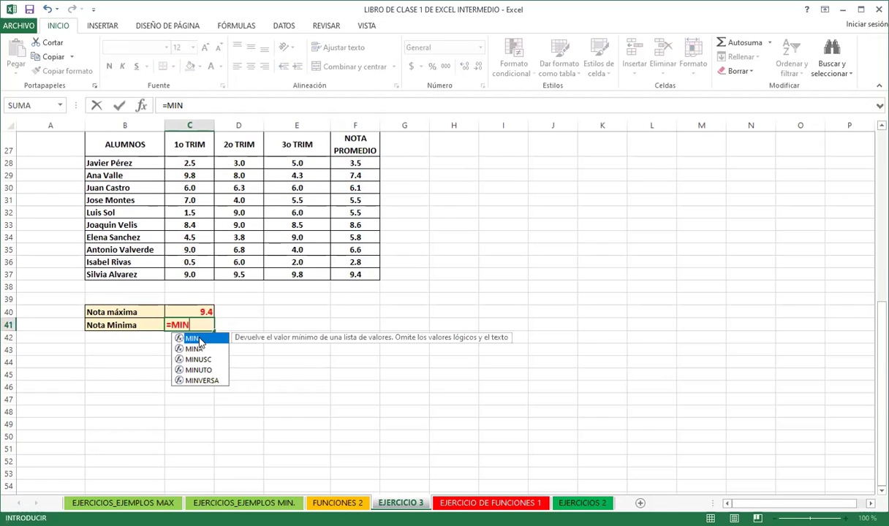
pyautogui.write('(')
pyautogui.moveTo(357, 160); pyautogui.dragTo(354, 268)
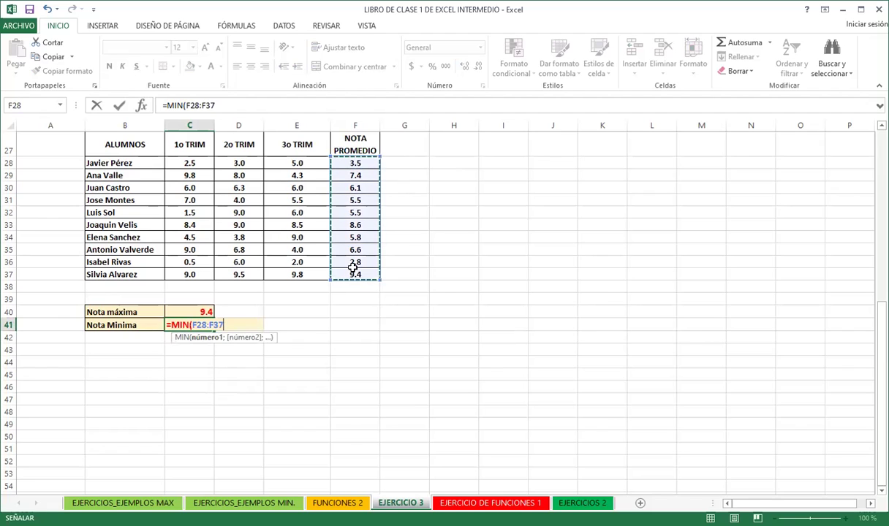
pyautogui.press('Return')
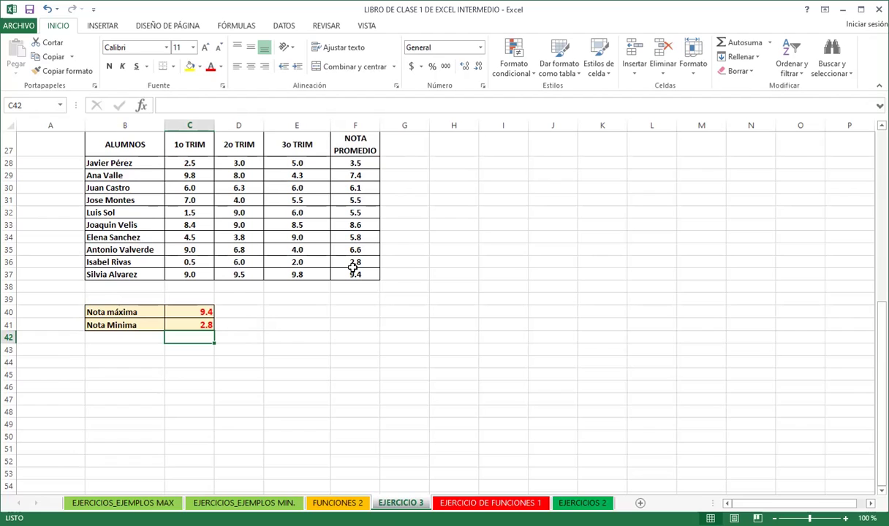
# Step: Enter the labels CONTAR in E41 and CONTARA in E42
pyautogui.click(288, 324)
pyautogui.write('CONTAR')
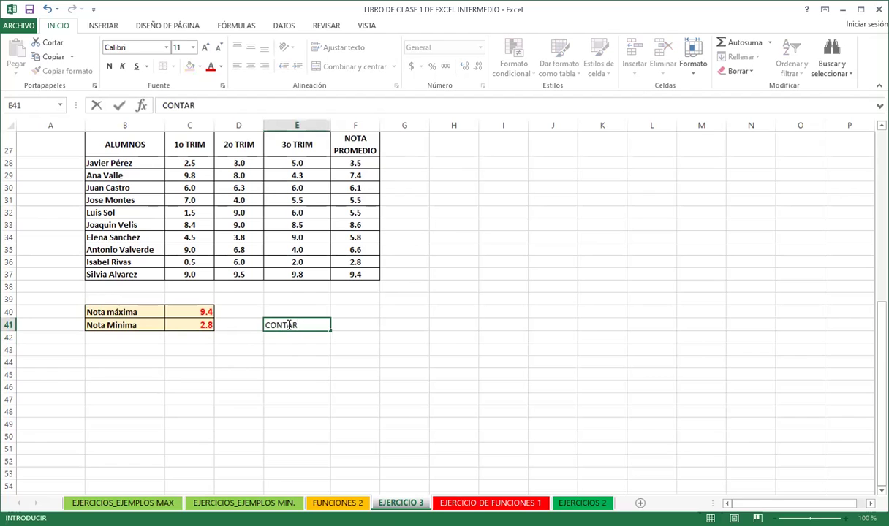
pyautogui.press('Return')
pyautogui.write('CONTARA')
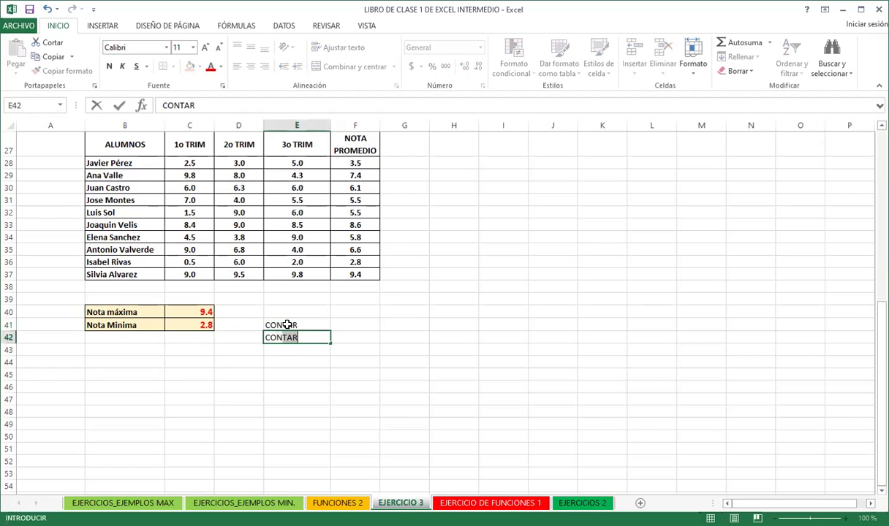
pyautogui.press('Return')
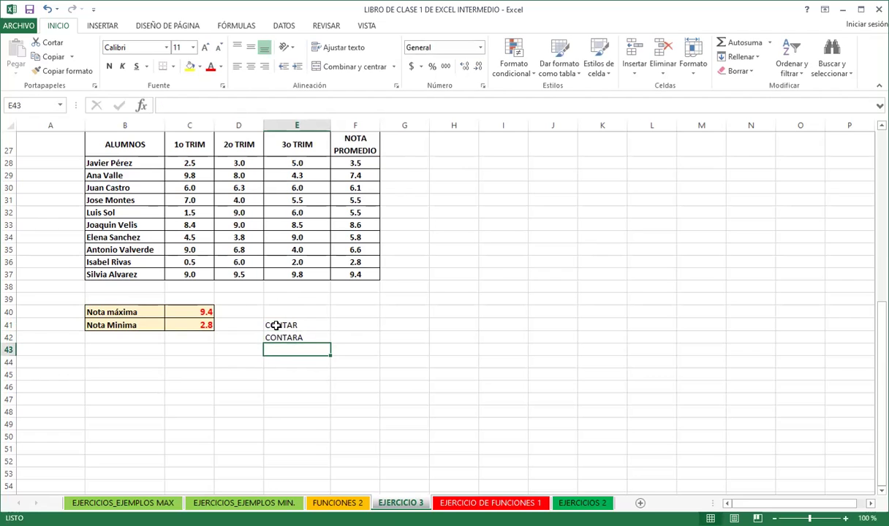
# Step: Copy the cell formatting of C40 onto the CONTAR and CONTARA block, E41:F42
pyautogui.click(199, 312)
pyautogui.click(65, 71)
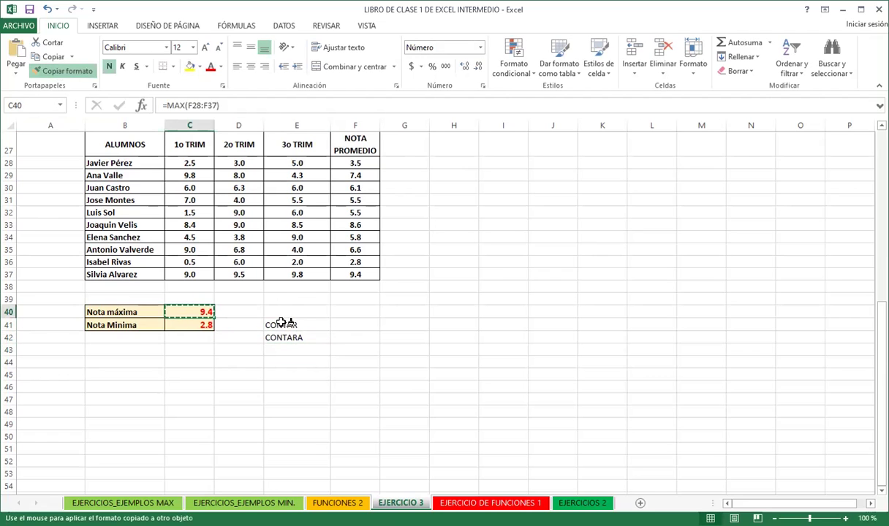
pyautogui.moveTo(284, 323); pyautogui.dragTo(314, 337)
pyautogui.click(344, 332)
pyautogui.click(194, 312)
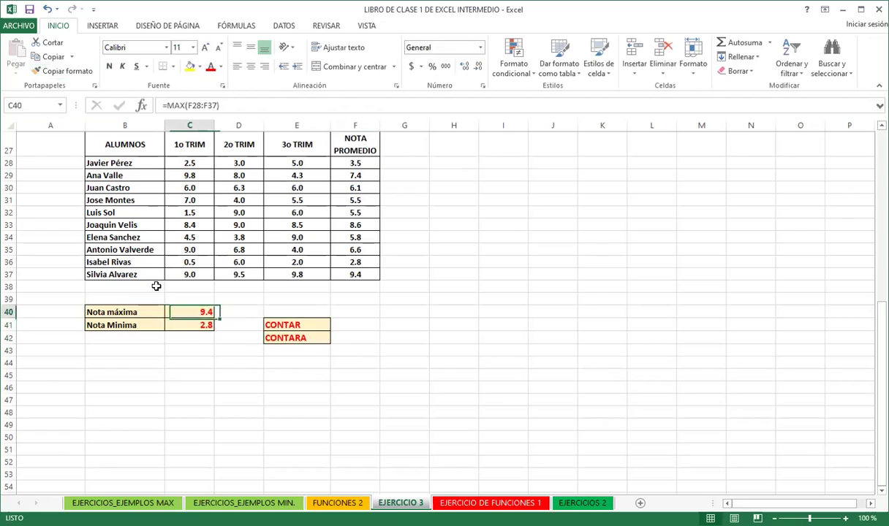
pyautogui.click(64, 71)
pyautogui.moveTo(350, 325); pyautogui.dragTo(345, 337)
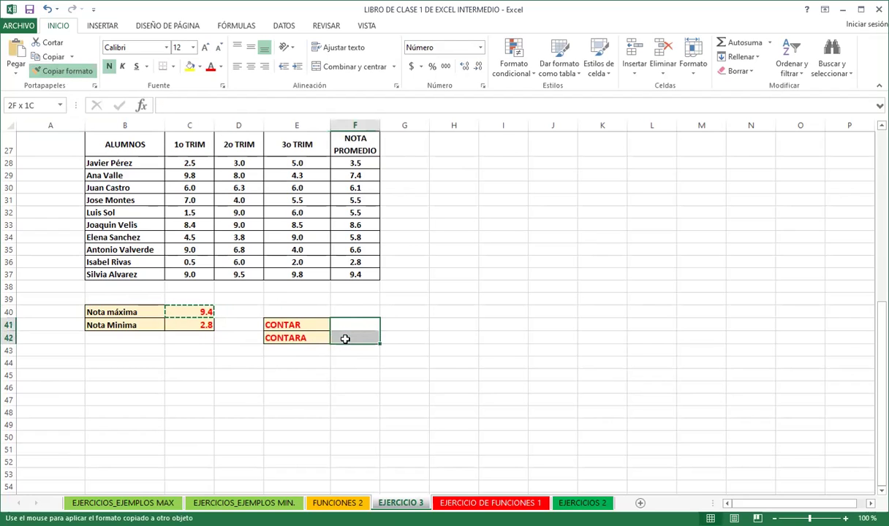
# Step: Enter a CONTAR formula over F28:F37 in F41 and format F41:F42 to show no decimals
pyautogui.click(350, 323)
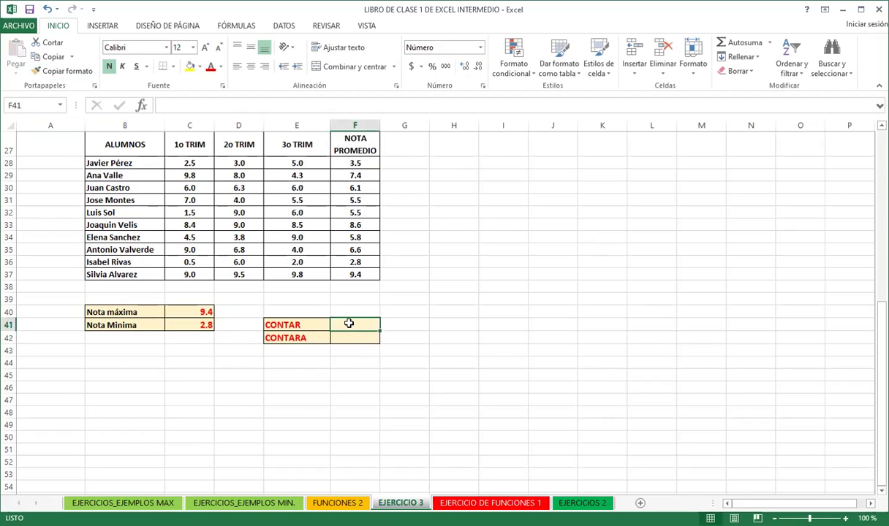
pyautogui.write('=')
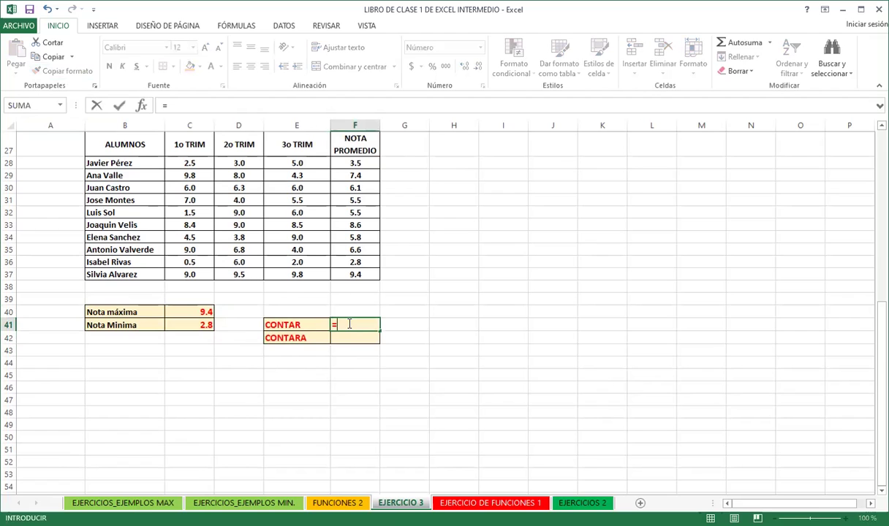
pyautogui.write('CONTAR(')
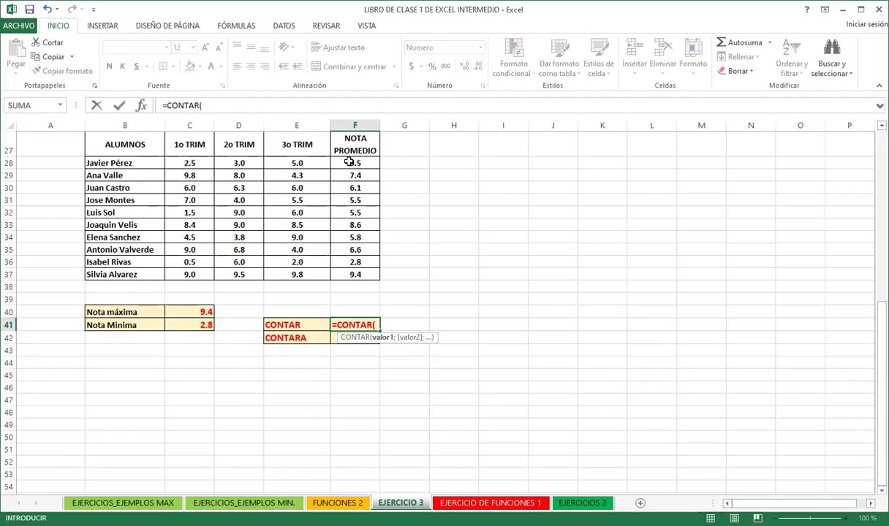
pyautogui.moveTo(354, 162); pyautogui.dragTo(355, 175)
pyautogui.moveTo(351, 238); pyautogui.dragTo(355, 272)
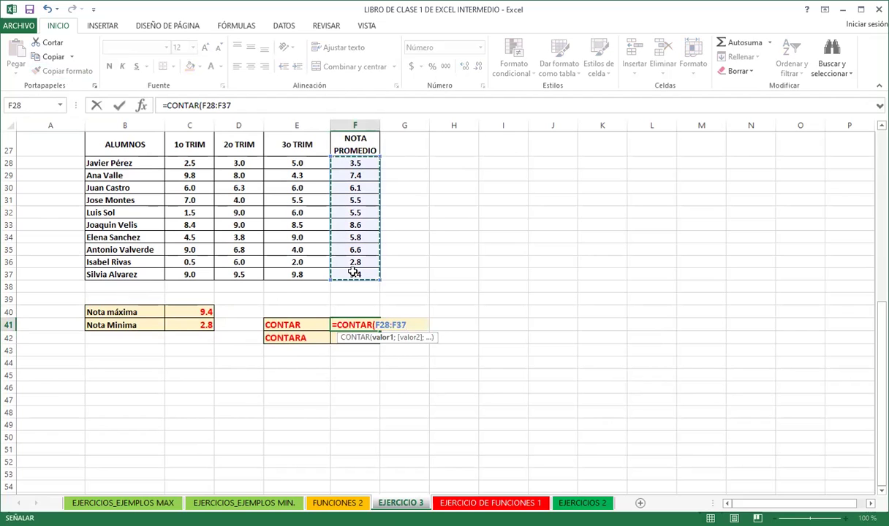
pyautogui.press('Return')
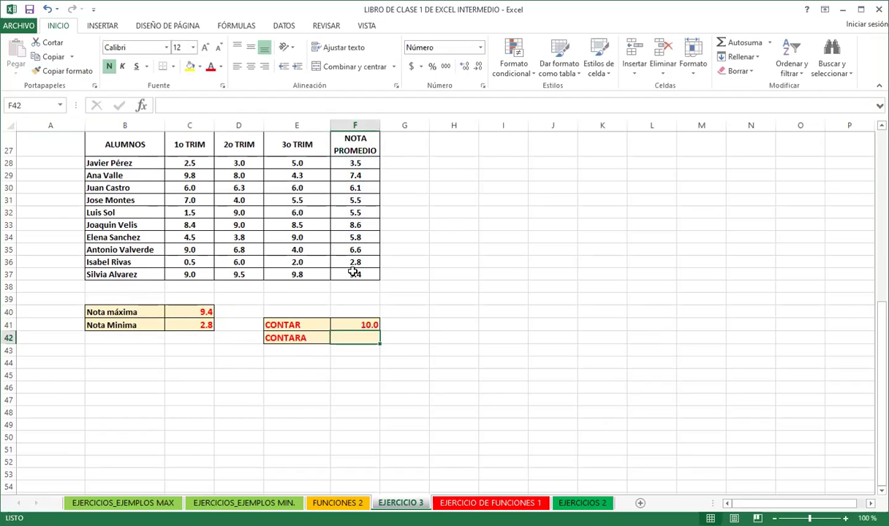
pyautogui.moveTo(347, 323); pyautogui.dragTo(349, 338)
pyautogui.click(478, 65)
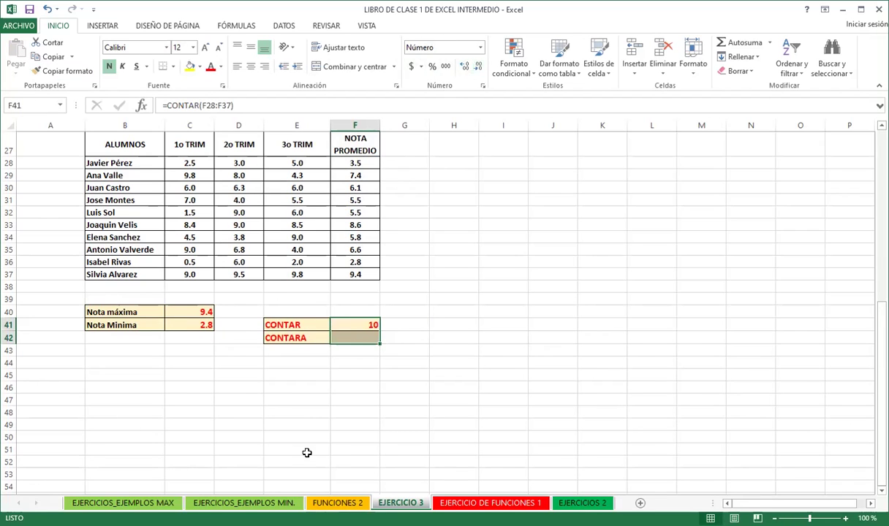
# Step: Enter a CONTARA formula over the student names B28:B37 in F42
pyautogui.click(351, 338)
pyautogui.write('=')
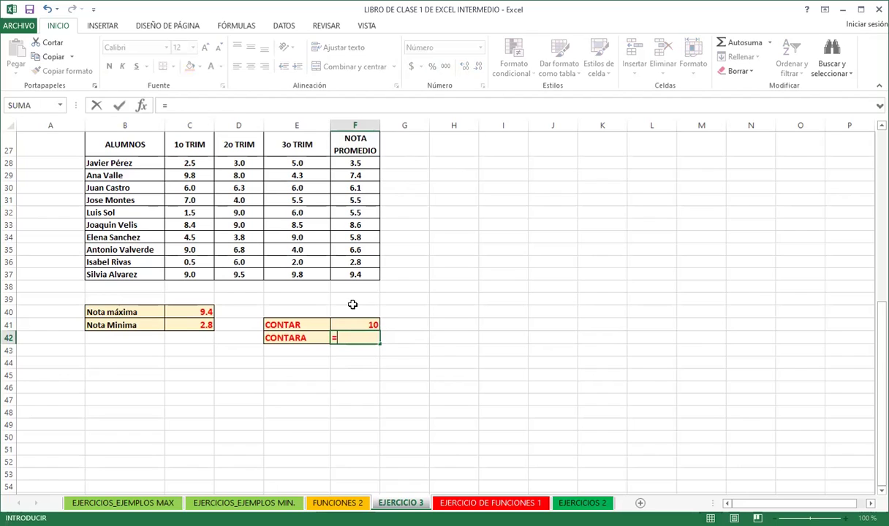
pyautogui.write('CONTARA(')
pyautogui.moveTo(114, 163); pyautogui.dragTo(119, 269)
pyautogui.press('Return')
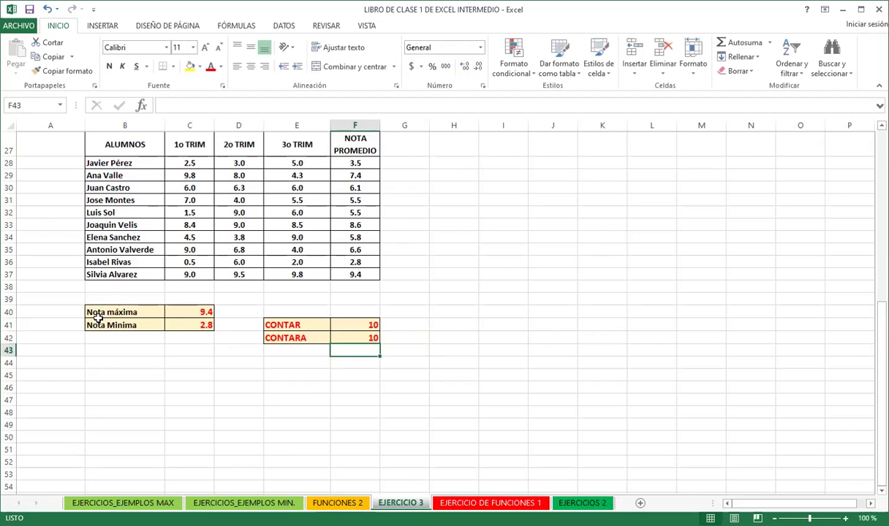
# Step: Copy the cell formatting of F41 onto G41:G42
pyautogui.click(350, 325)
pyautogui.click(64, 71)
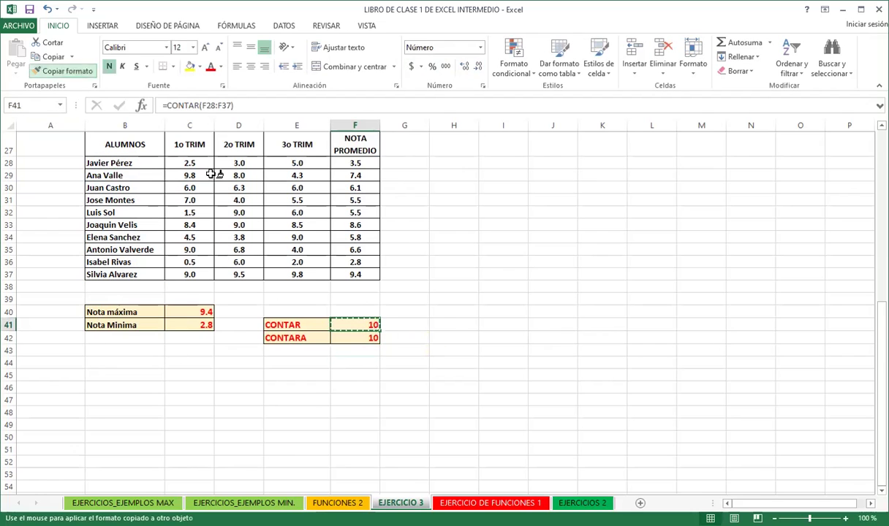
pyautogui.moveTo(398, 330); pyautogui.dragTo(402, 335)
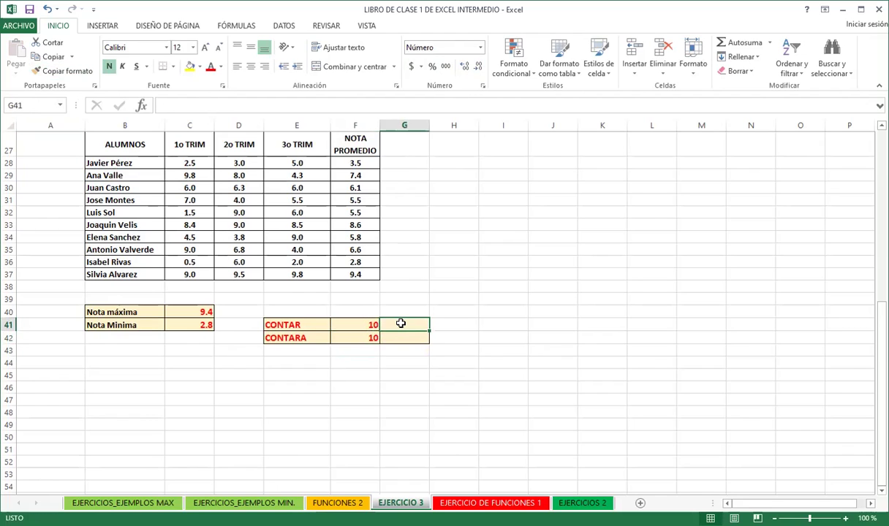
# Step: Enter a CONTAR formula over the student names B28:B37 in G41
pyautogui.write('=')
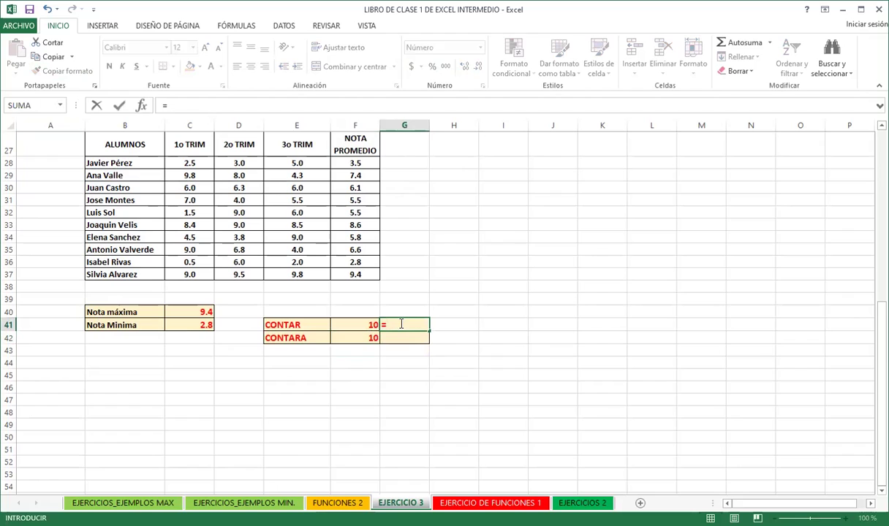
pyautogui.write('CONTAR')
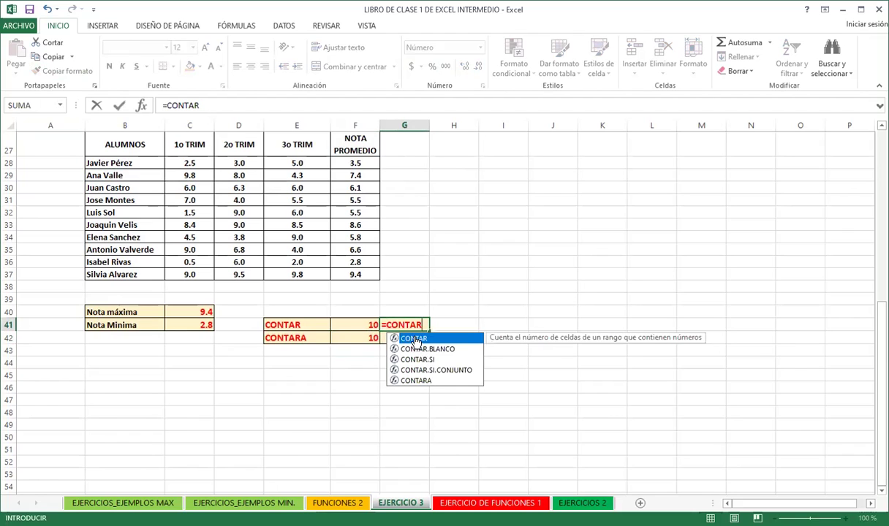
pyautogui.write('(')
pyautogui.moveTo(125, 164); pyautogui.dragTo(132, 274)
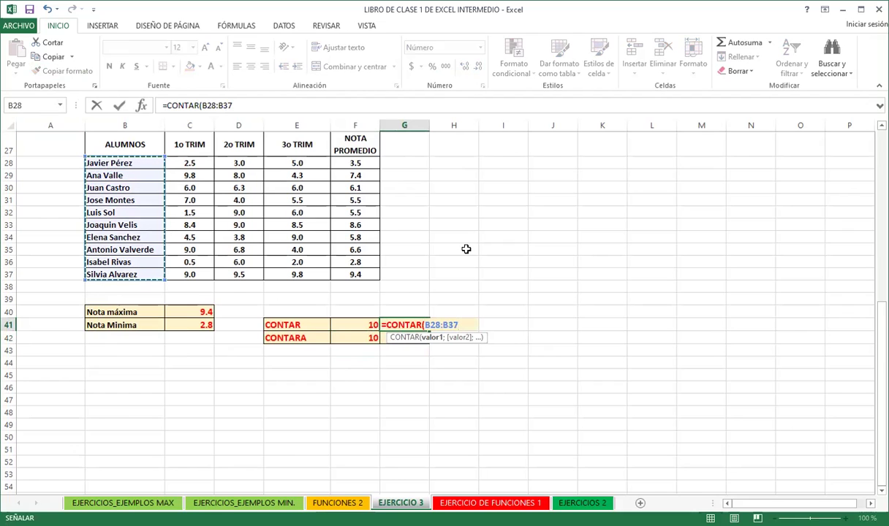
pyautogui.press('Return')
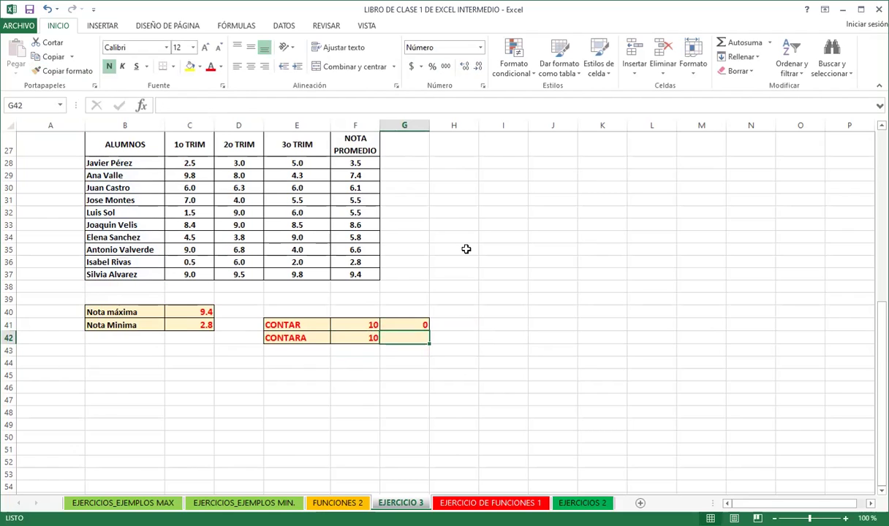
# Step: Enter a CONTARA formula over the average grades F28:F37 in G42
pyautogui.write('=')
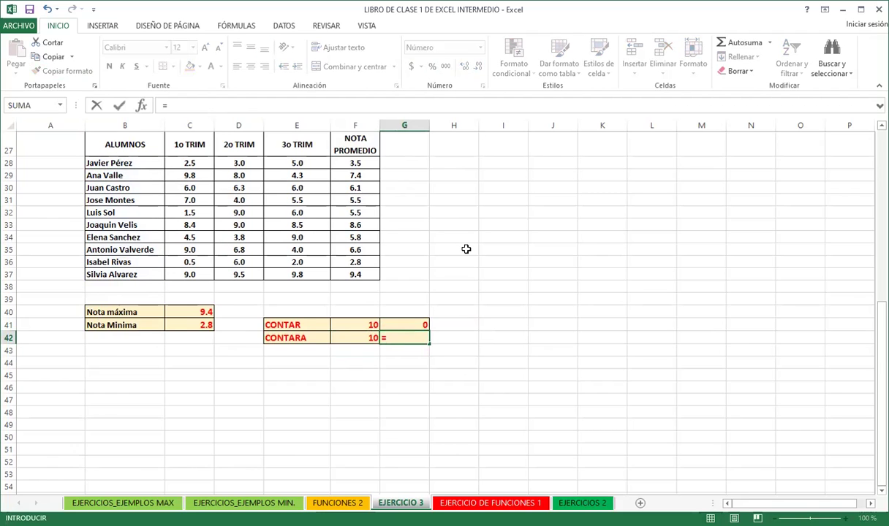
pyautogui.write('CONTAR')
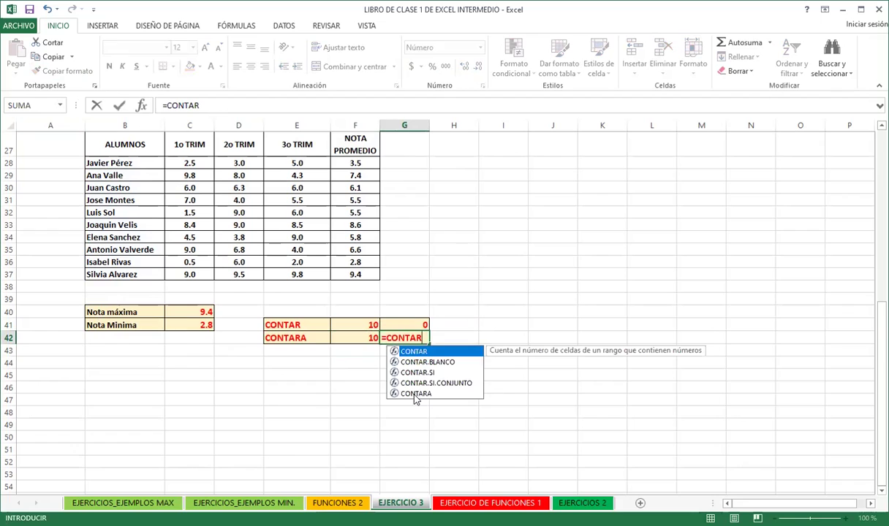
pyautogui.press('Down')
pyautogui.press('Down')
pyautogui.press('Down')
pyautogui.press('Down')
pyautogui.press('Tab')
pyautogui.moveTo(355, 163); pyautogui.dragTo(346, 276)
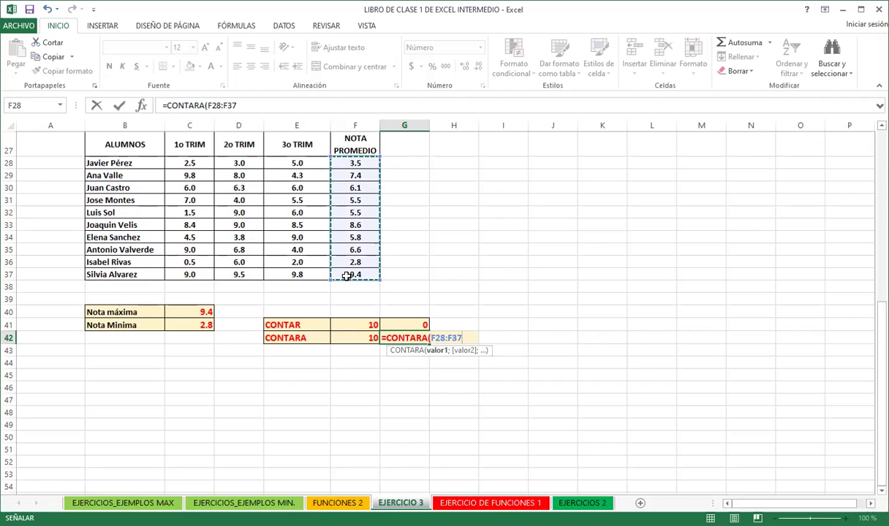
pyautogui.press('Return')
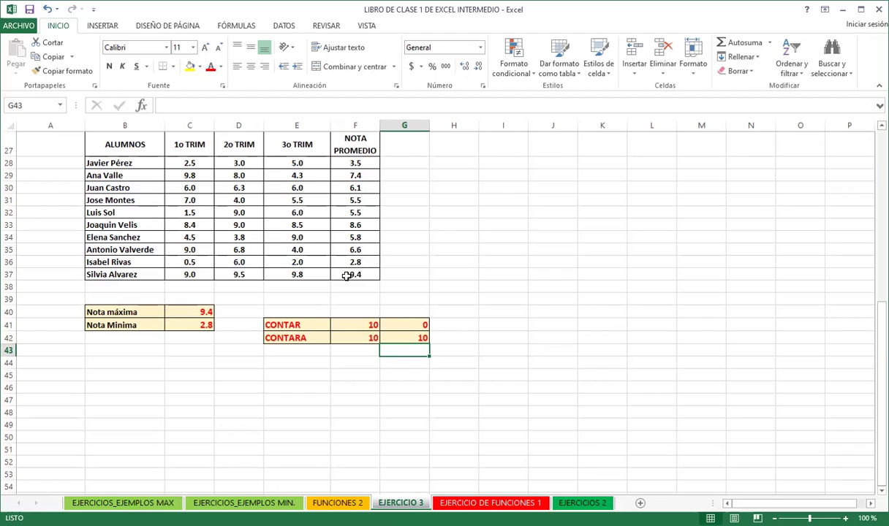
# Step: On the EJERCICIO DE FUNCIONES 1 sheet, total B4:G4 with SUMA in H4 and fill the formula down to H8
pyautogui.hotkey('ctrl', 'pagedown')
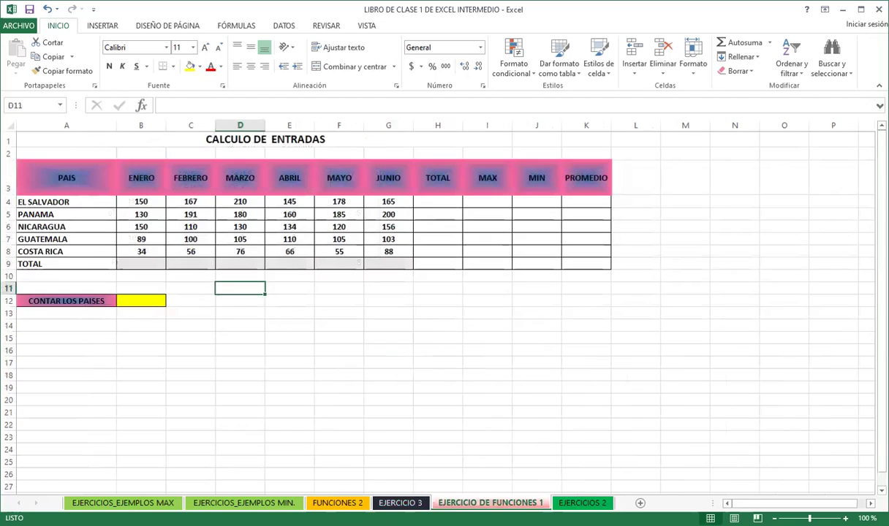
pyautogui.click(438, 360)
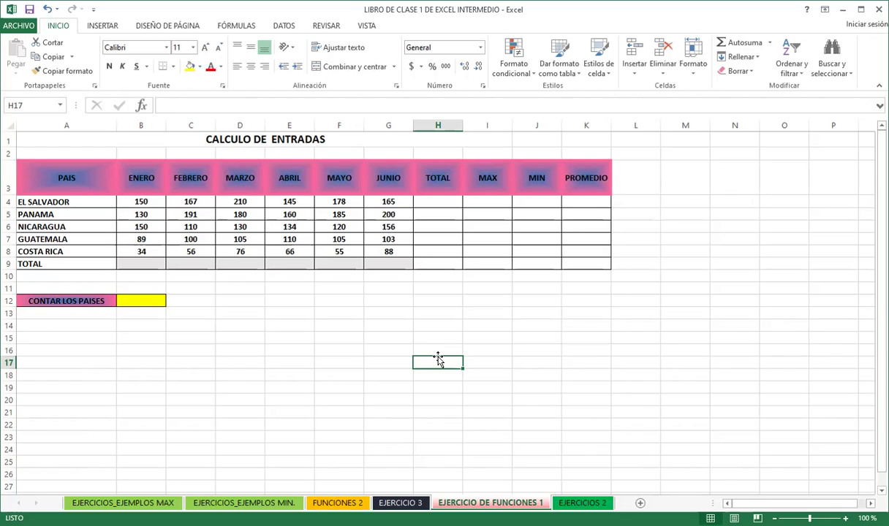
pyautogui.click(431, 207)
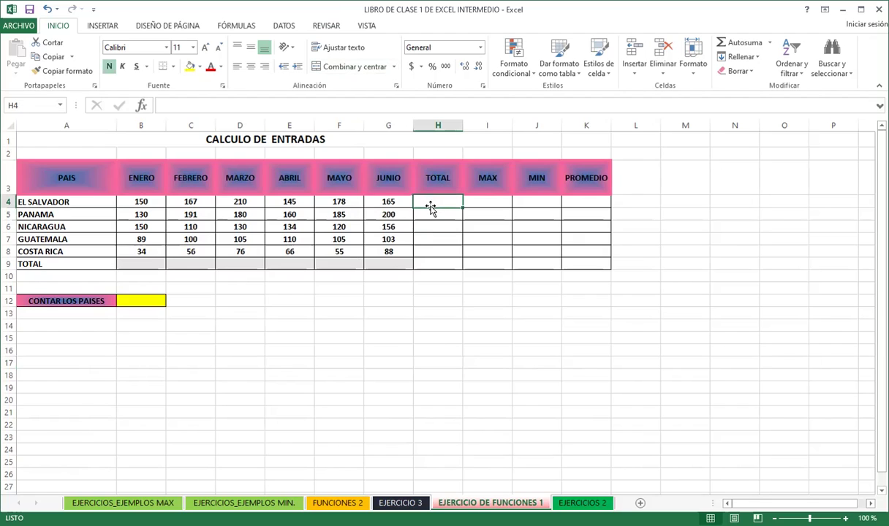
pyautogui.click(753, 43)
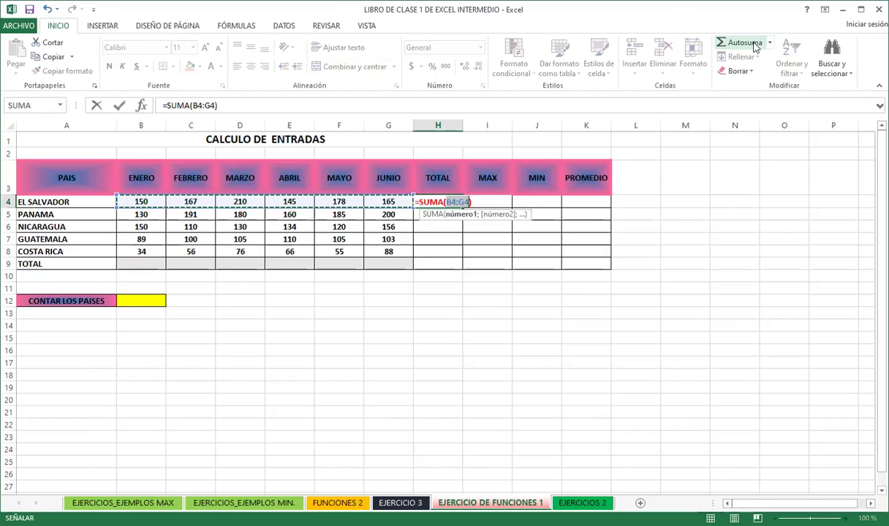
pyautogui.click(746, 43)
pyautogui.moveTo(461, 207); pyautogui.dragTo(461, 252)
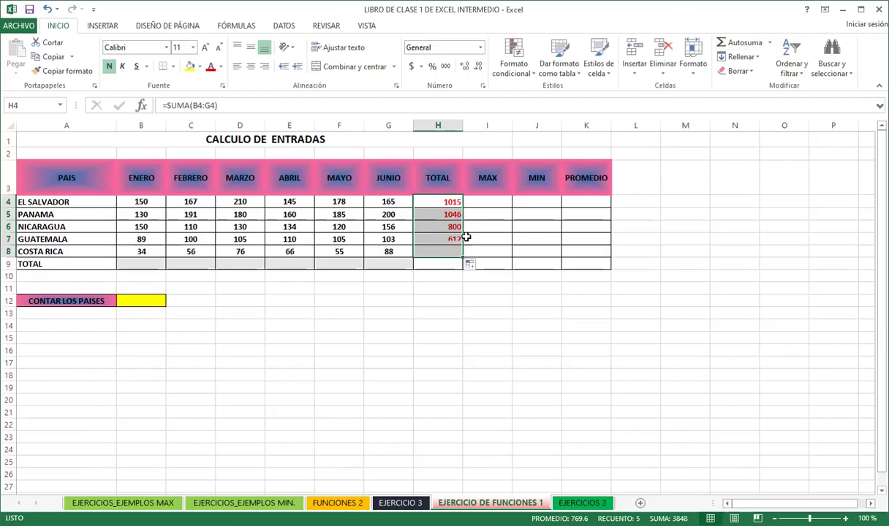
# Step: Enter a MAX formula over B4:G4 in I4 and fill it down to I8
pyautogui.click(485, 202)
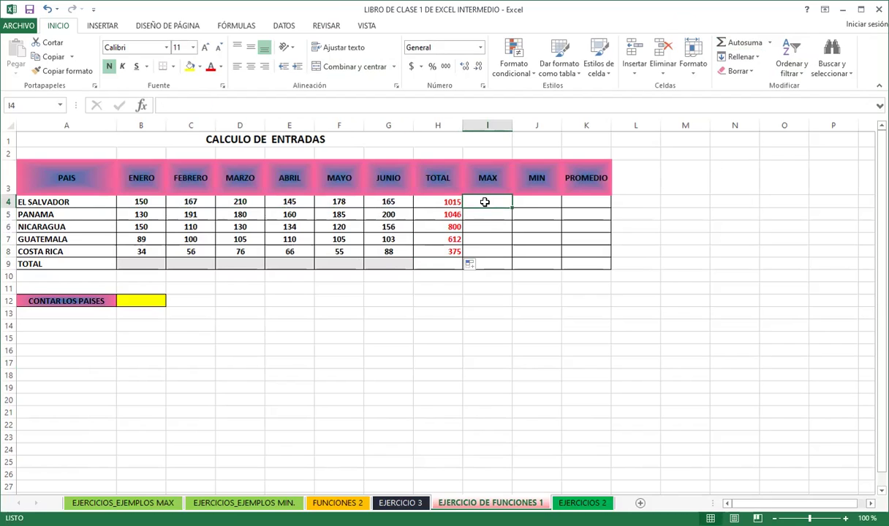
pyautogui.write('=M')
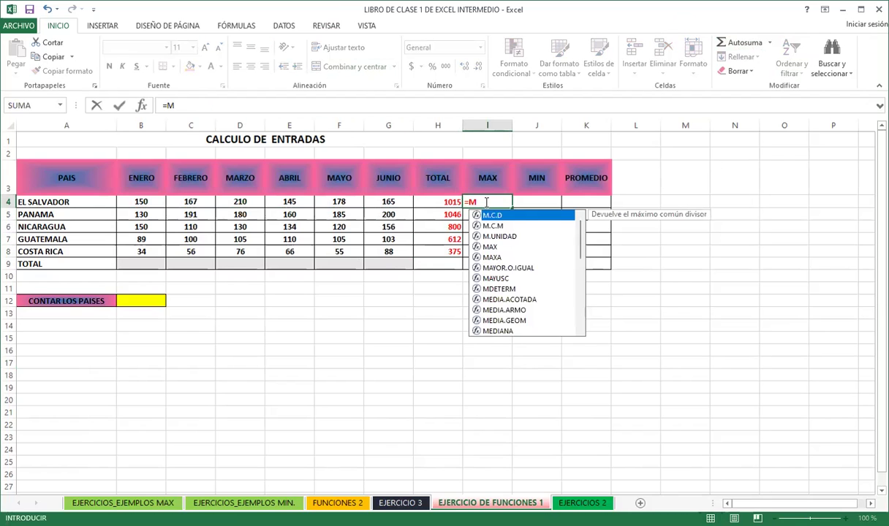
pyautogui.write('AX')
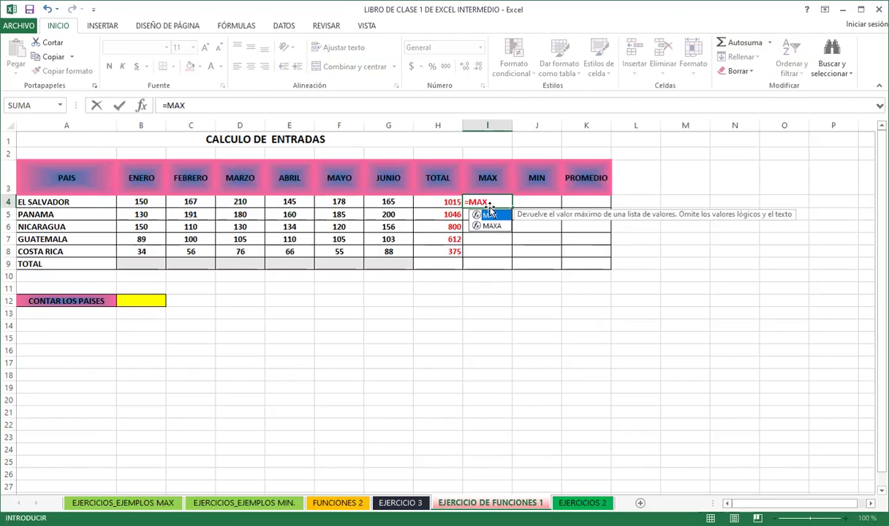
pyautogui.doubleClick(489, 217)
pyautogui.moveTo(139, 201); pyautogui.dragTo(382, 209)
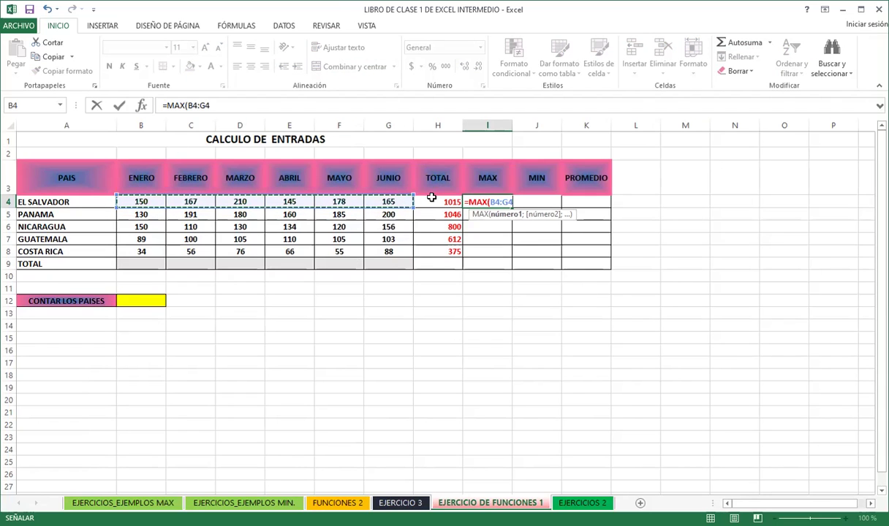
pyautogui.press('Return')
pyautogui.click(482, 202)
pyautogui.moveTo(511, 207); pyautogui.dragTo(504, 251)
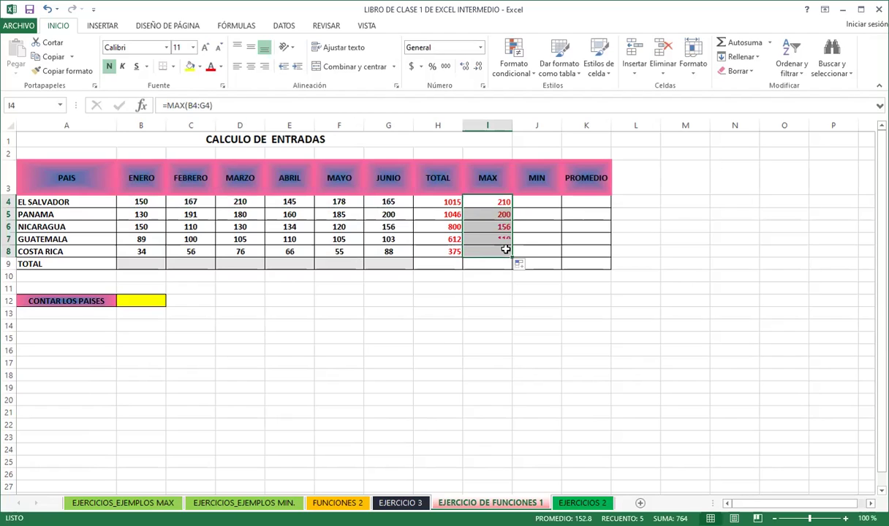
# Step: Enter a MIN formula over B4:G4 in J4 and fill it down to J8
pyautogui.click(531, 203)
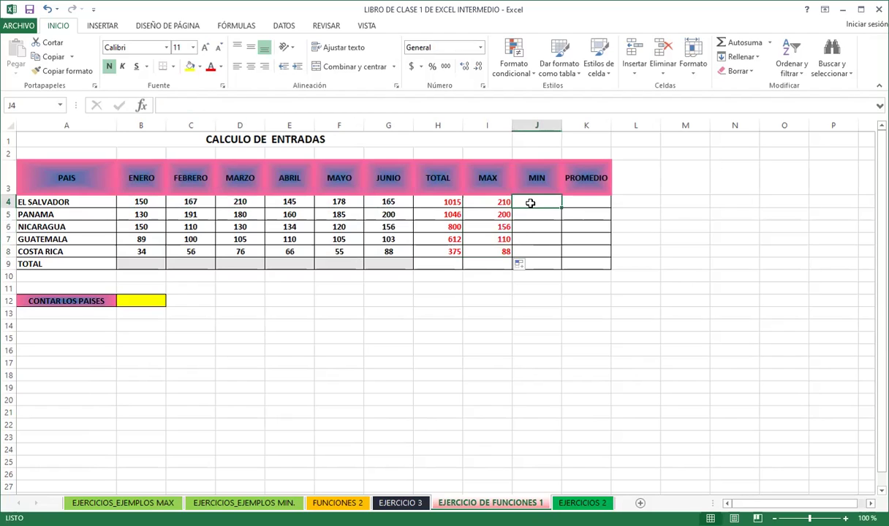
pyautogui.write('=')
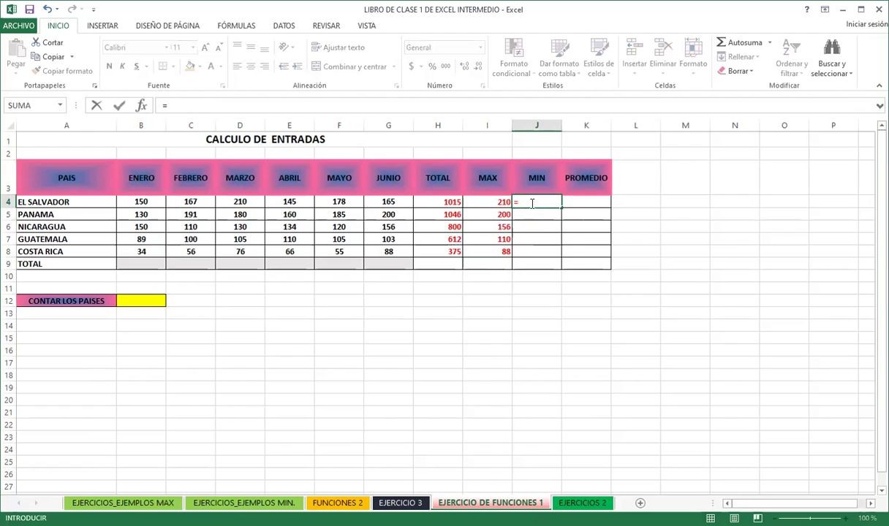
pyautogui.write('MIN')
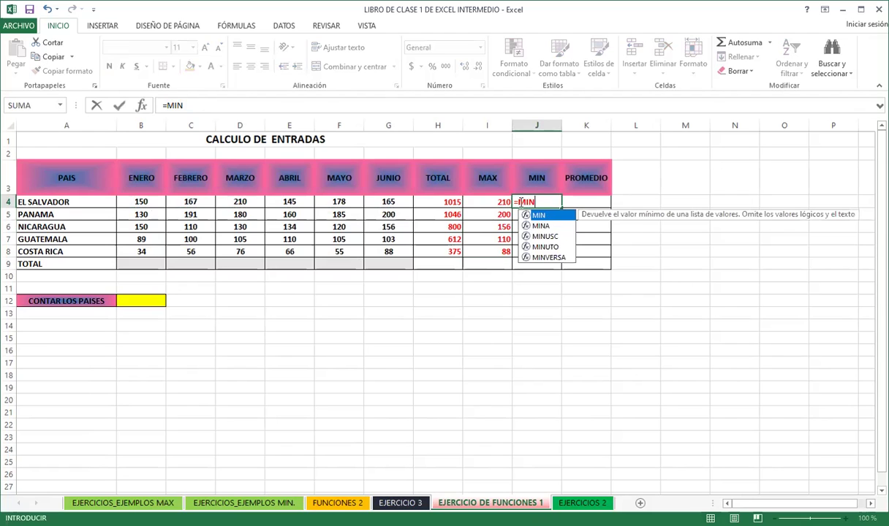
pyautogui.write('(')
pyautogui.moveTo(141, 202); pyautogui.dragTo(208, 203)
pyautogui.moveTo(380, 203); pyautogui.dragTo(381, 202)
pyautogui.press('Return')
pyautogui.click(535, 203)
pyautogui.moveTo(561, 208); pyautogui.dragTo(554, 253)
# Step: Enter a PROMEDIO formula over the January to June values B4:G4 in K4
pyautogui.click(579, 204)
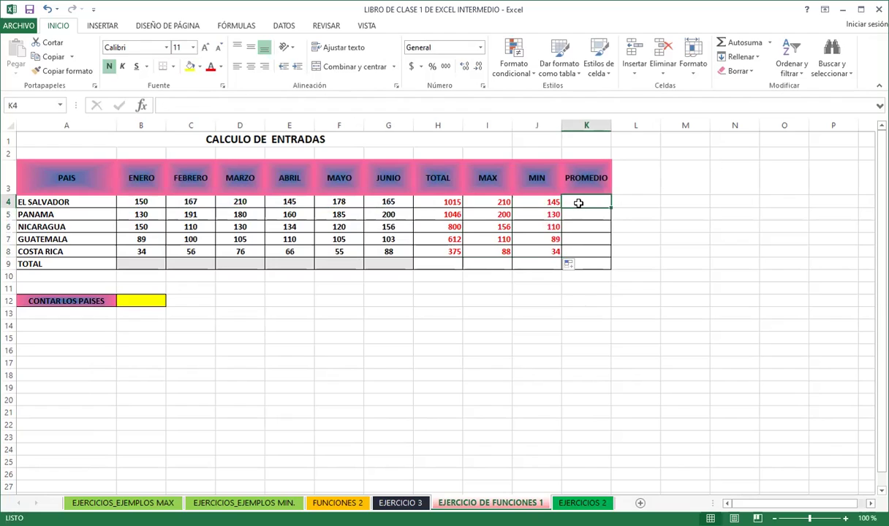
pyautogui.write('=')
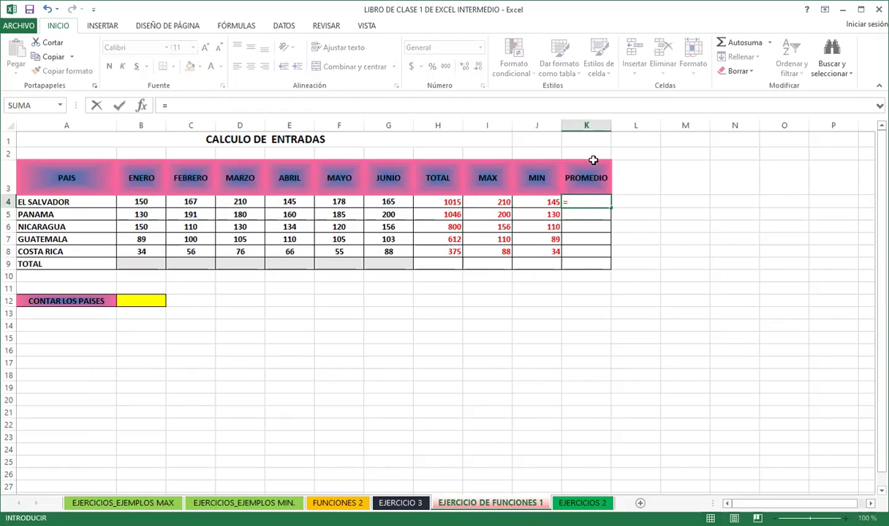
pyautogui.write('PRO')
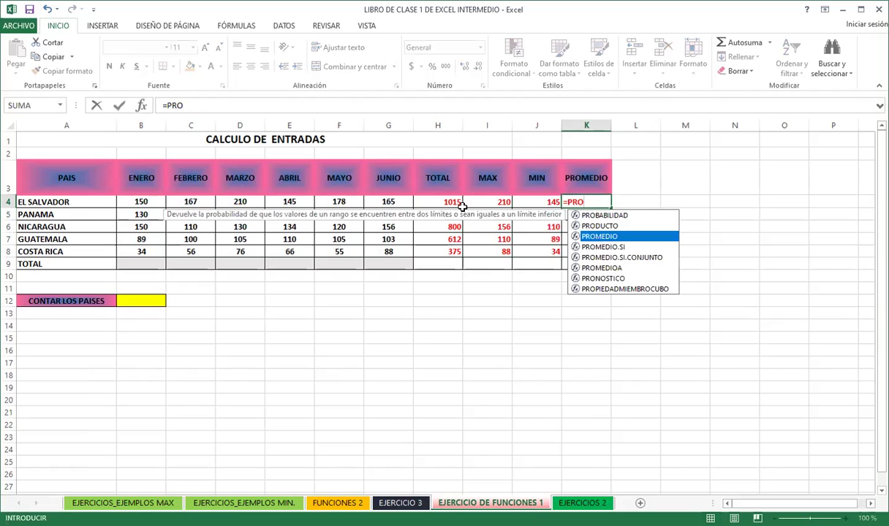
pyautogui.press('Tab')
pyautogui.moveTo(142, 201); pyautogui.dragTo(212, 202)
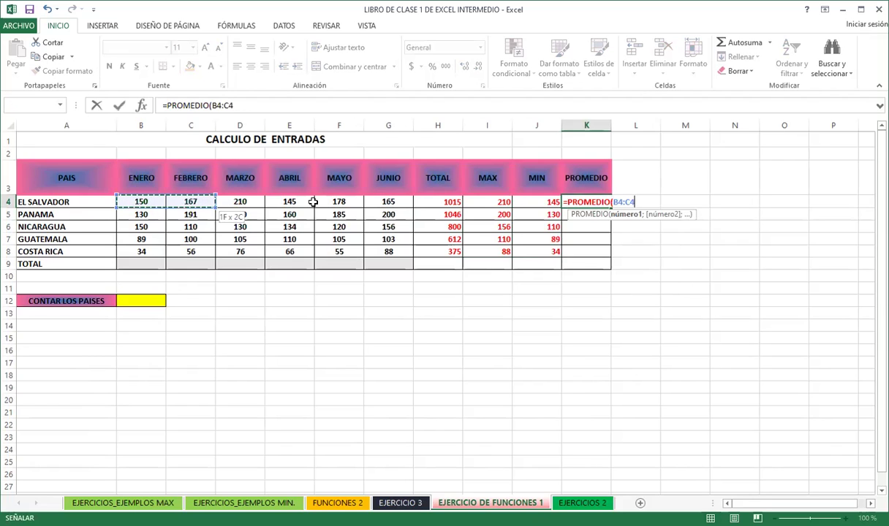
pyautogui.moveTo(375, 208); pyautogui.dragTo(382, 205)
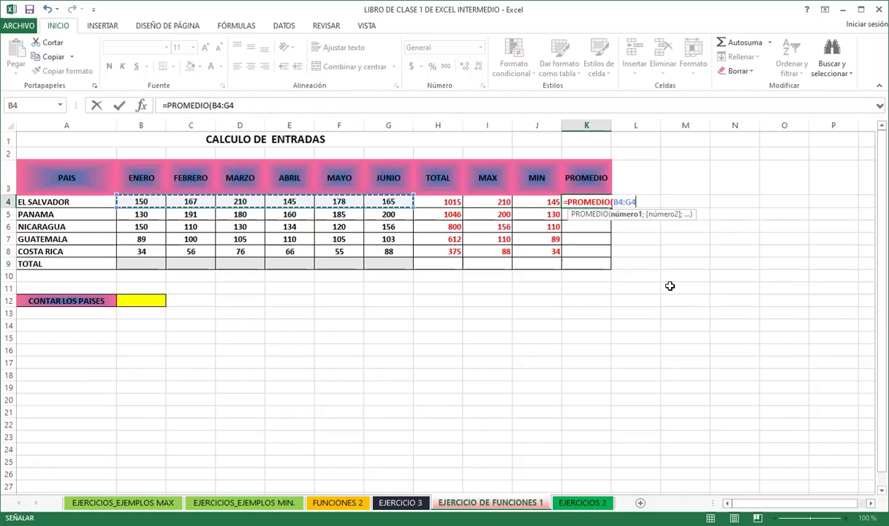
pyautogui.moveTo(141, 203); pyautogui.dragTo(212, 201)
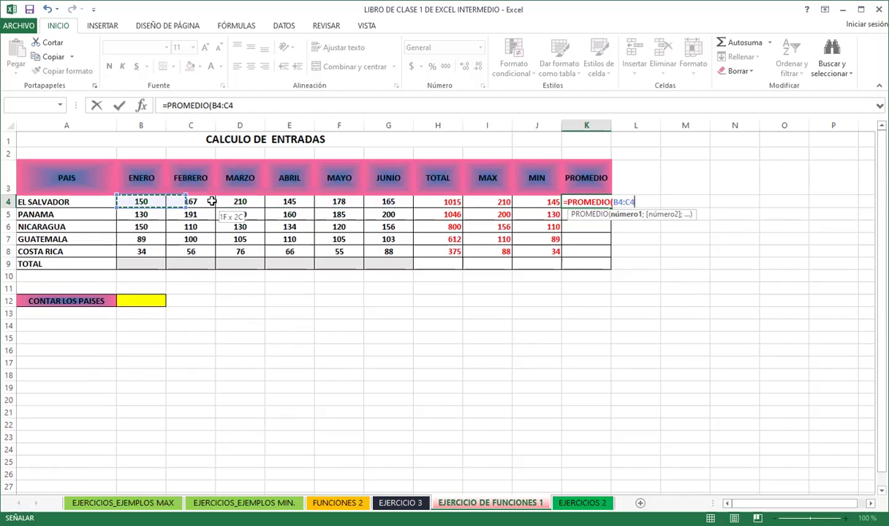
pyautogui.keyDown('shift'); pyautogui.click(537, 203); pyautogui.keyUp('shift')
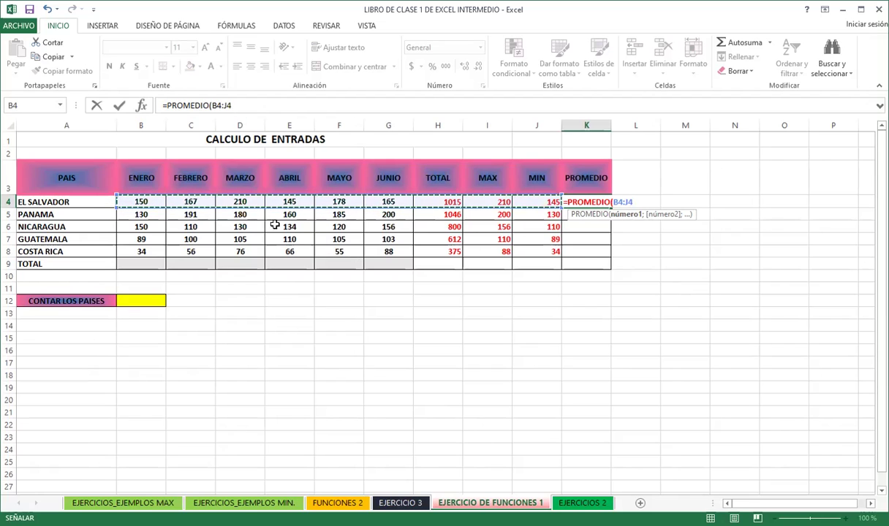
pyautogui.moveTo(160, 205); pyautogui.dragTo(376, 203)
pyautogui.press('Return')
# Step: Format the K4 average to one decimal place and fill it down to K9
pyautogui.click(575, 201)
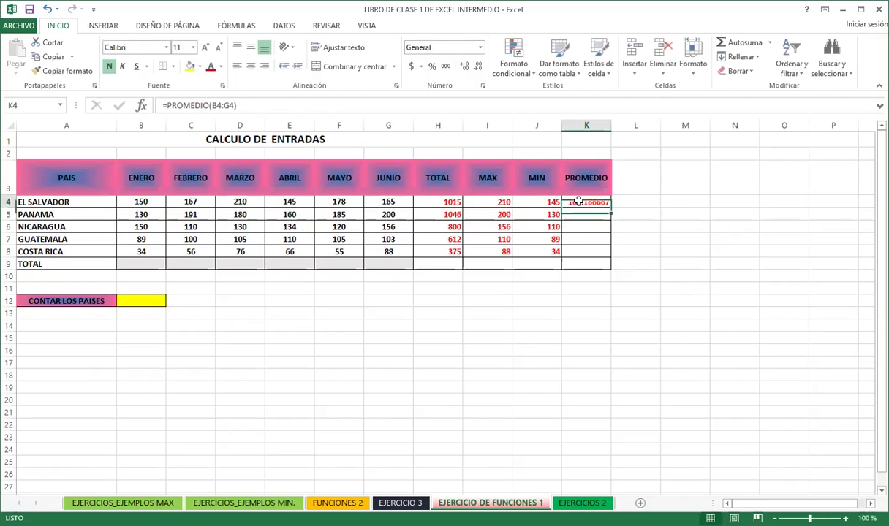
pyautogui.click(478, 66)
pyautogui.click(478, 67)
pyautogui.click(478, 67)
pyautogui.click(478, 66)
pyautogui.click(478, 66)
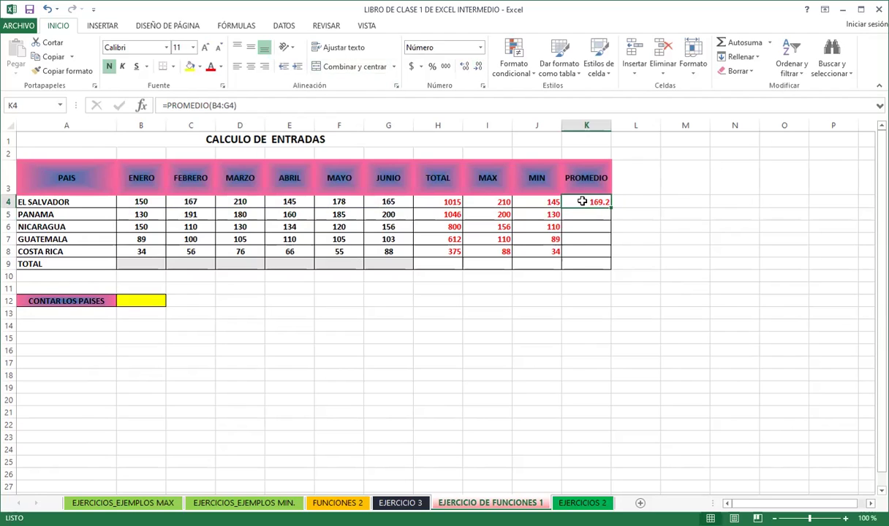
pyautogui.moveTo(610, 208); pyautogui.dragTo(581, 264)
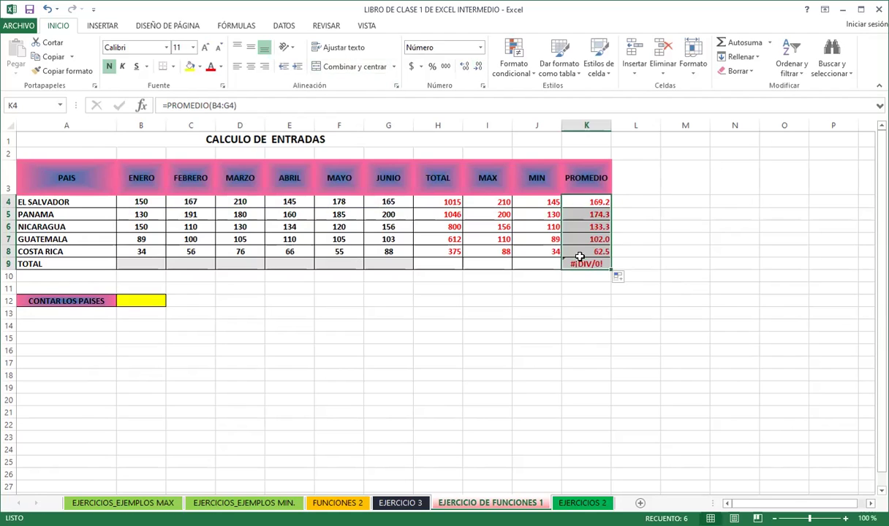
pyautogui.press('Delete')
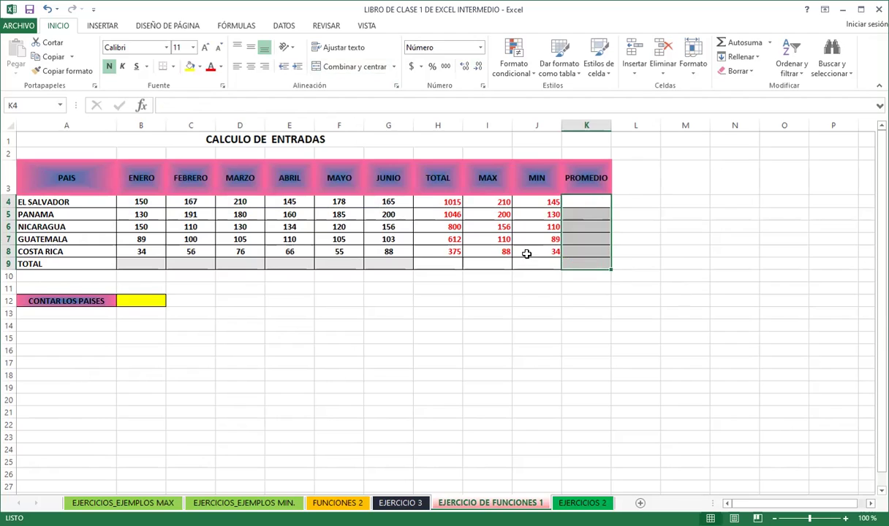
pyautogui.click(452, 311)
pyautogui.hotkey('ctrl', 'z')
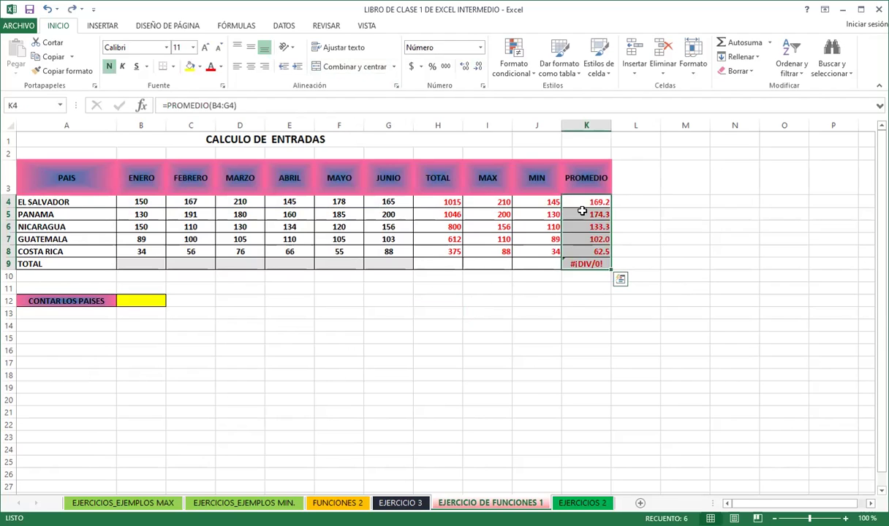
# Step: Clear the average formula from K9 in the TOTAL row
pyautogui.click(577, 264)
pyautogui.press('Delete')
pyautogui.click(521, 296)
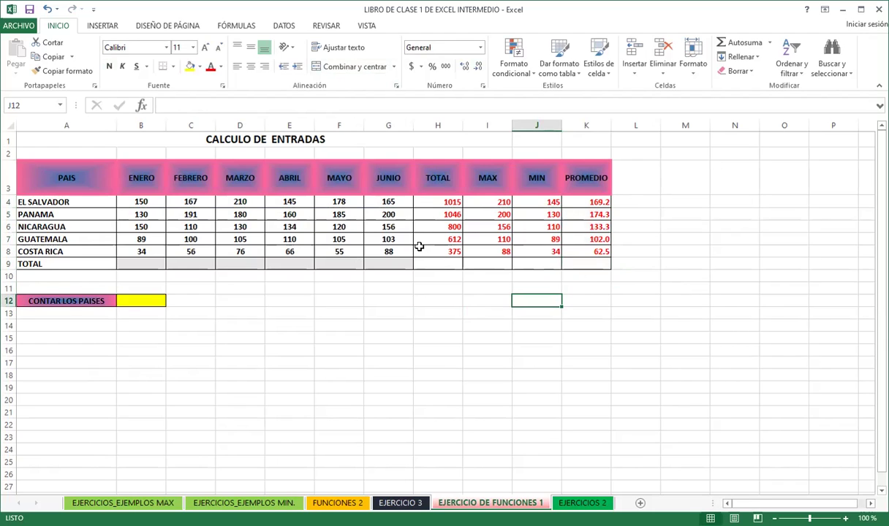
# Step: Review the SUMA formulas in H4 and H8 and the January to June values in B4:G4 that H4 adds
pyautogui.click(430, 204)
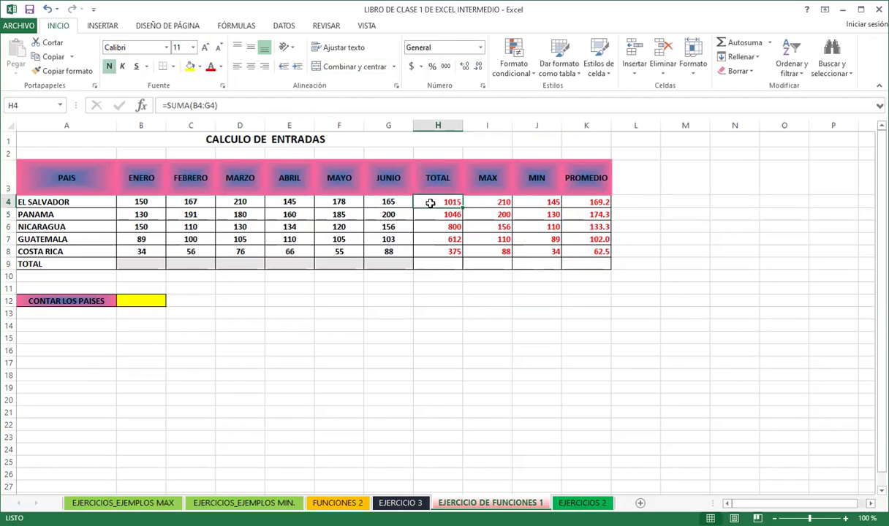
pyautogui.click(436, 249)
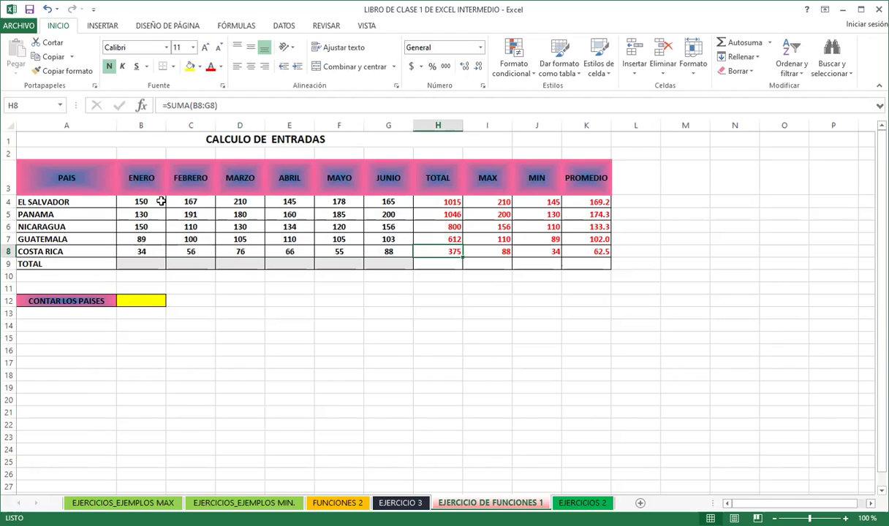
pyautogui.moveTo(150, 200); pyautogui.dragTo(377, 200)
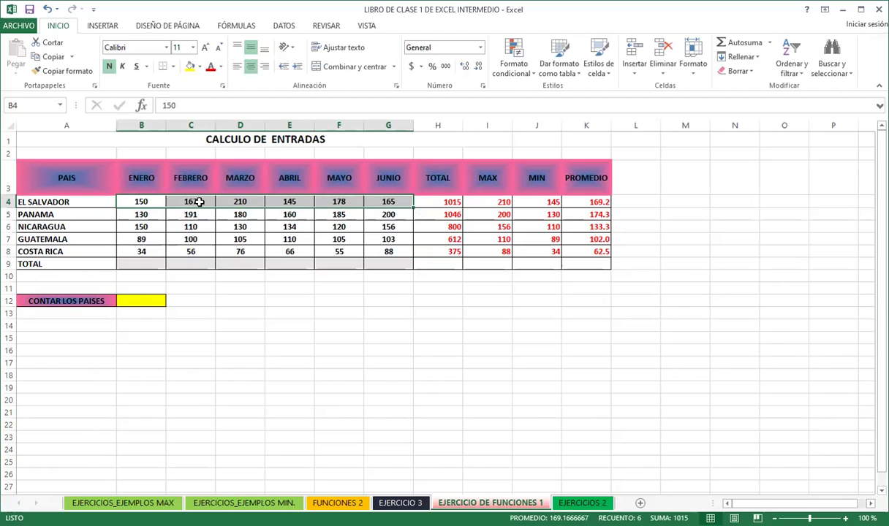
pyautogui.click(388, 201)
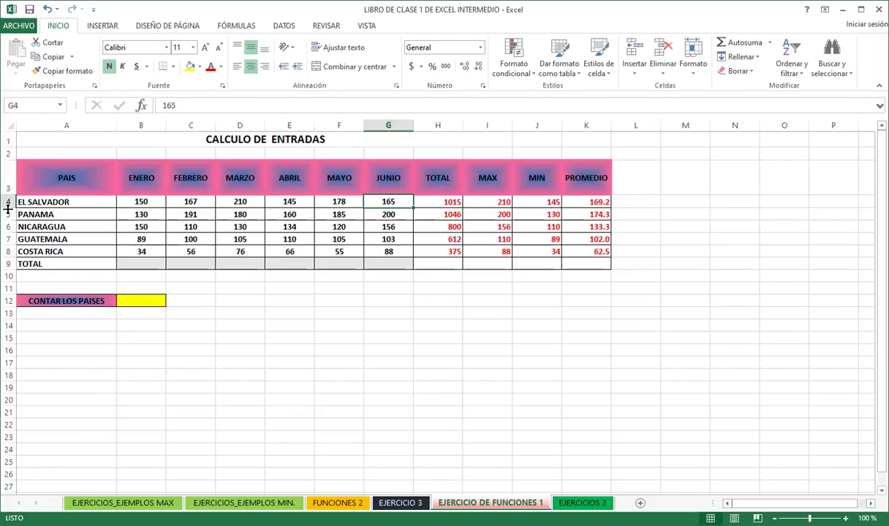
pyautogui.click(442, 201)
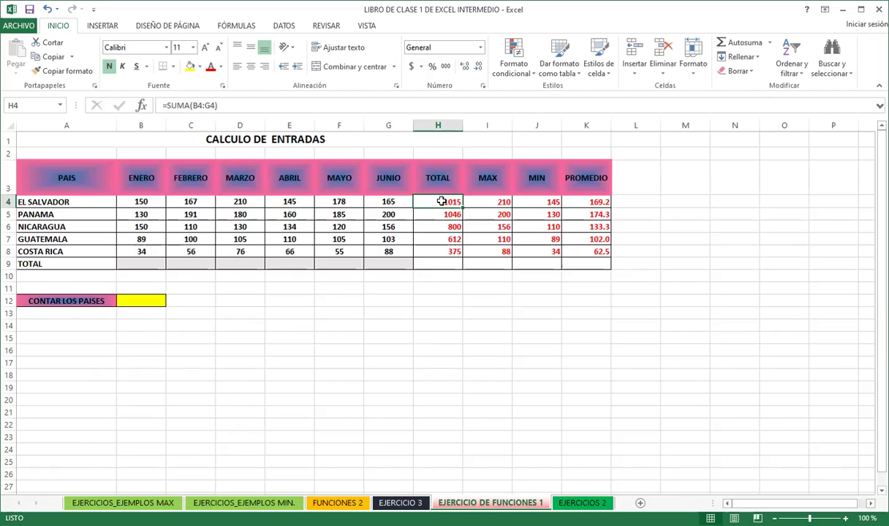
# Step: Enter a CONTARA formula over the country names A4:A8 in B12, beside CONTAR LOS PAISES
pyautogui.click(130, 296)
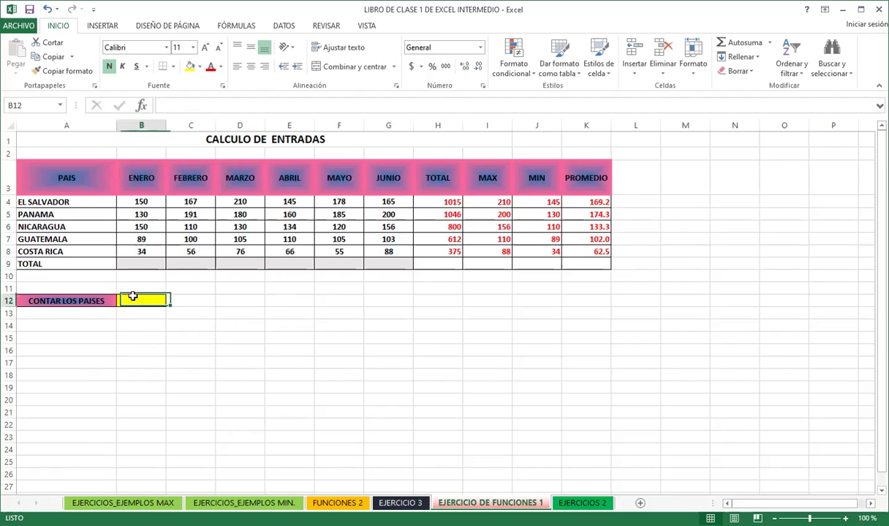
pyautogui.write('=')
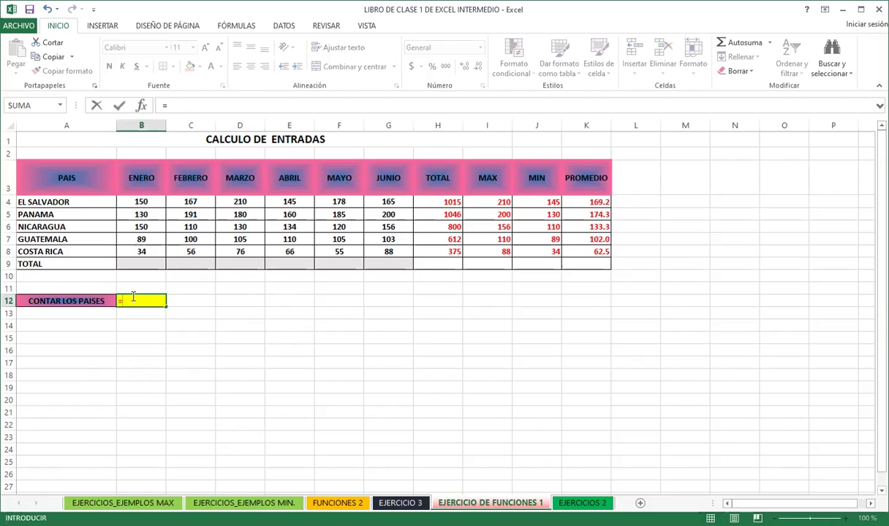
pyautogui.write('CONT')
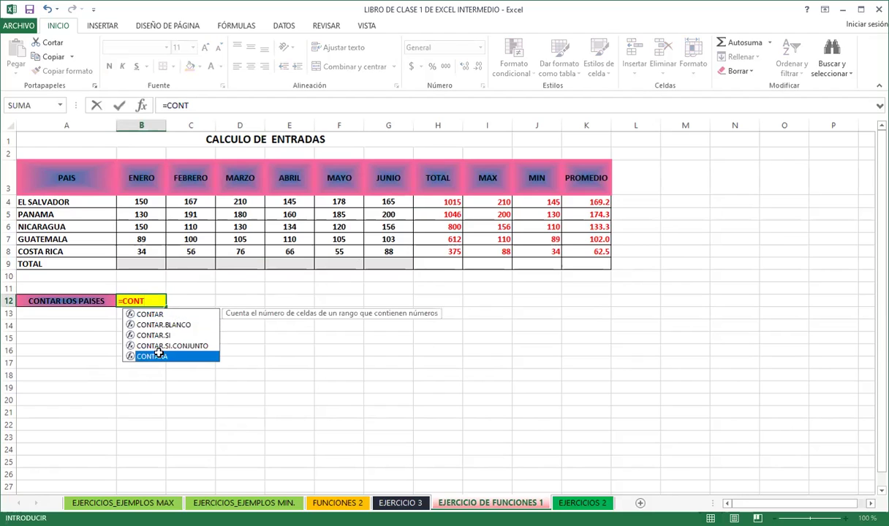
pyautogui.doubleClick(159, 354)
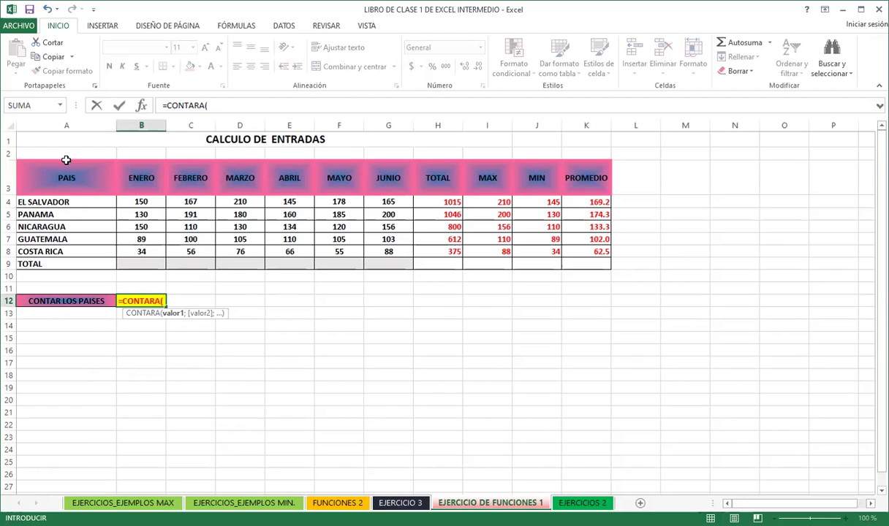
pyautogui.click(70, 203)
pyautogui.moveTo(68, 252); pyautogui.dragTo(67, 254)
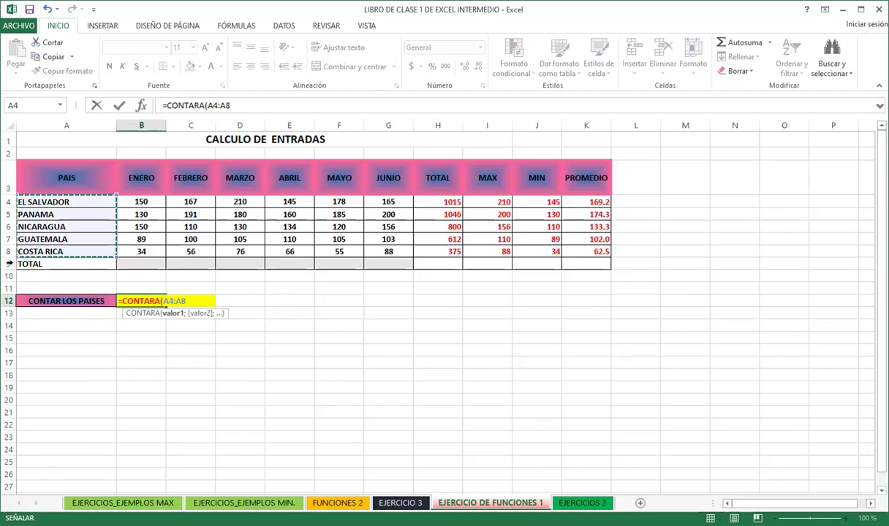
pyautogui.press('Return')
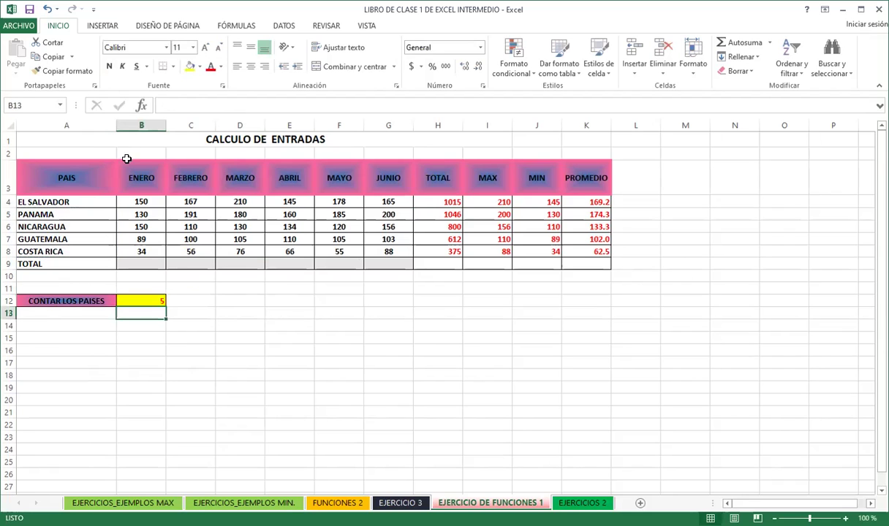
# Step: Centre the country count in B12 horizontally
pyautogui.click(152, 301)
pyautogui.click(250, 65)
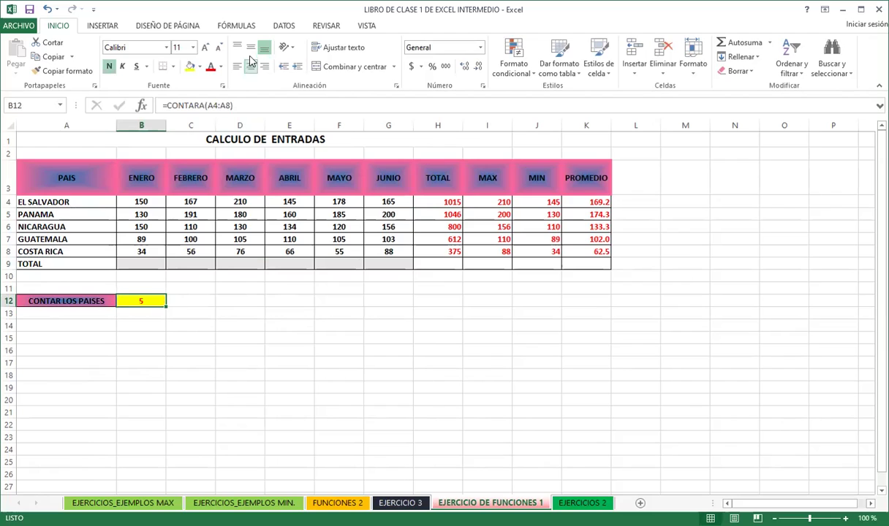
pyautogui.click(189, 303)
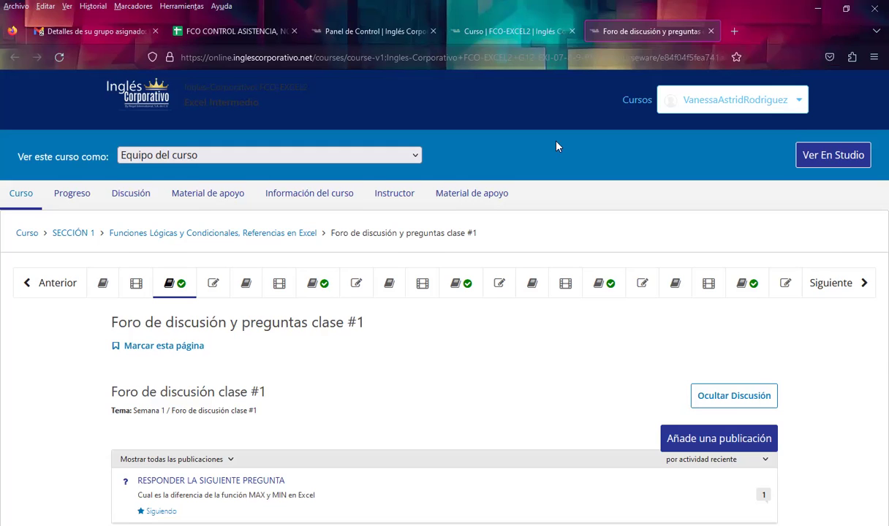
# Step: Switch to the course website in the browser and view the question in the class #1 discussion forum
pyautogui.scroll(-3, 511, 322)
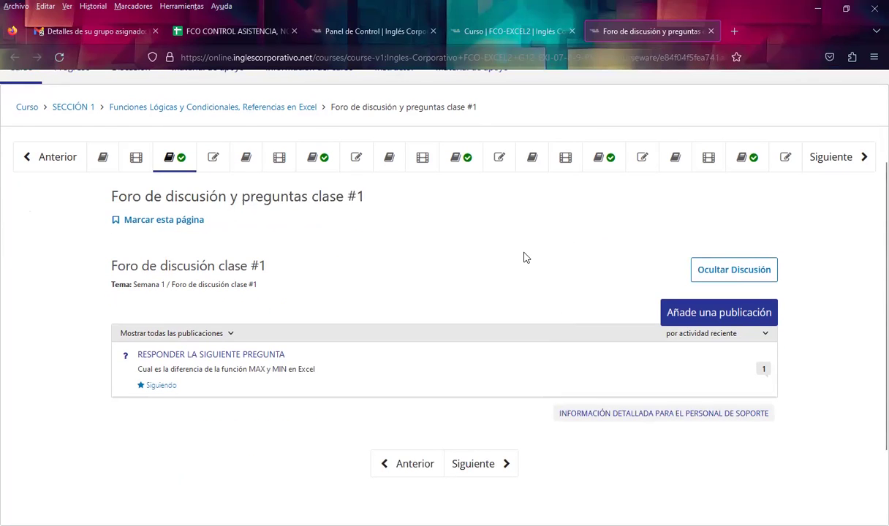